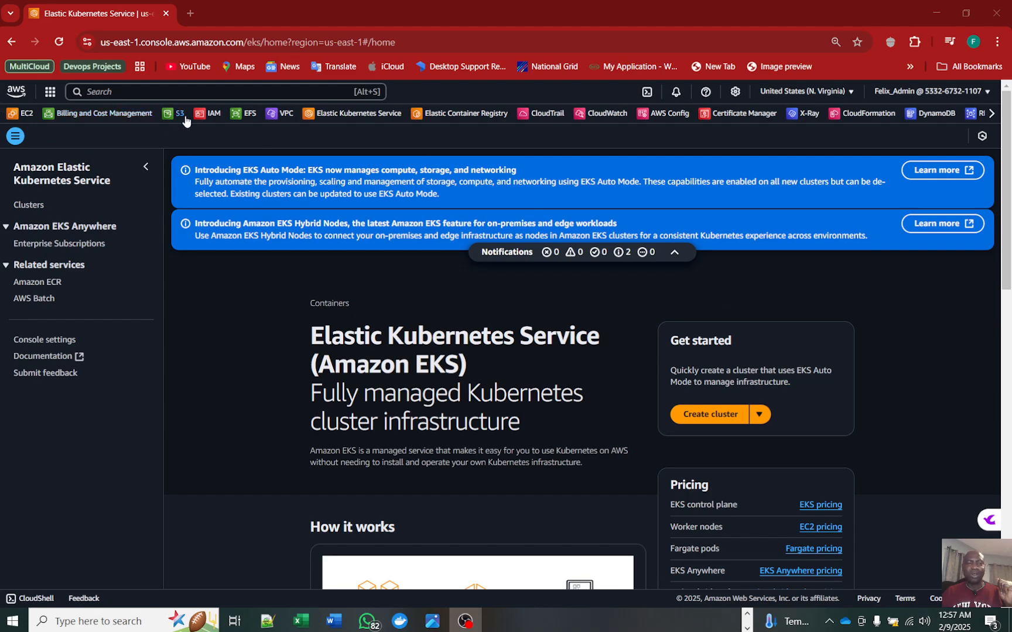
- Find the EKS service in the AWS console and start creating a new cluster
left_click(139, 92)
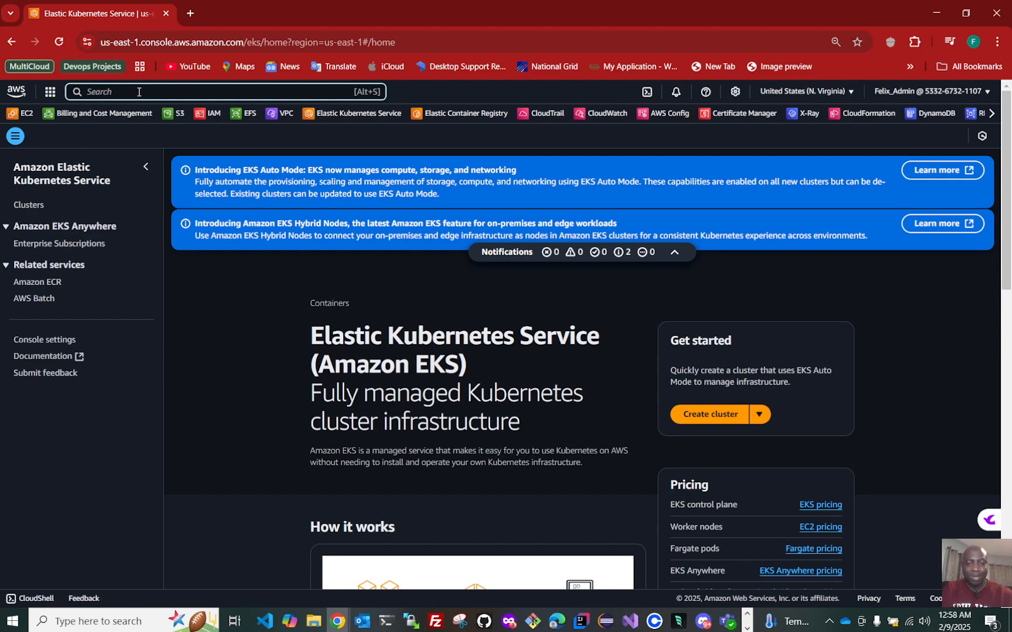
type("eks")
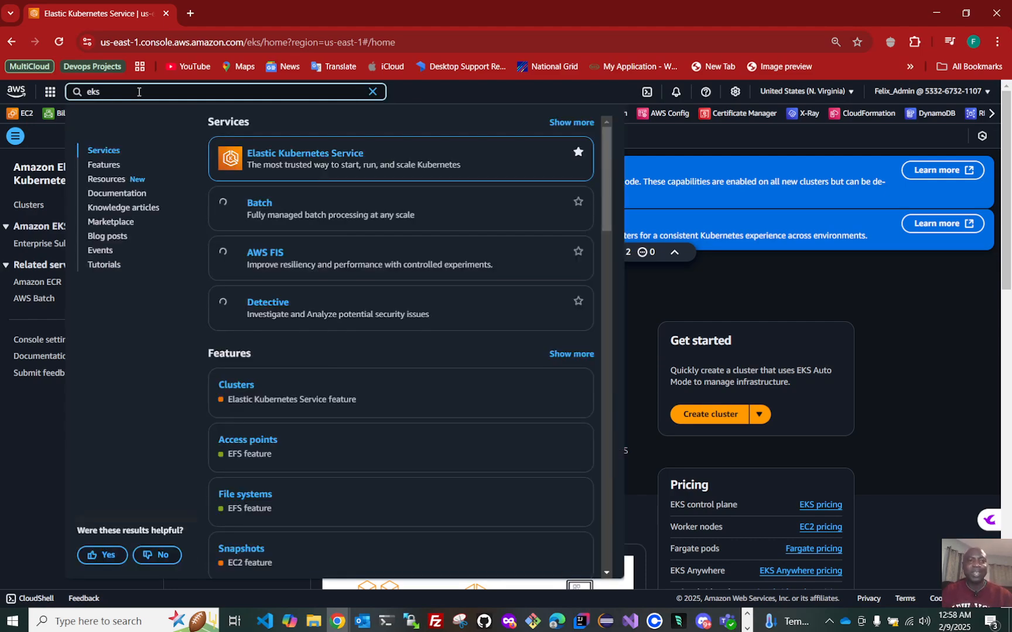
left_click(317, 153)
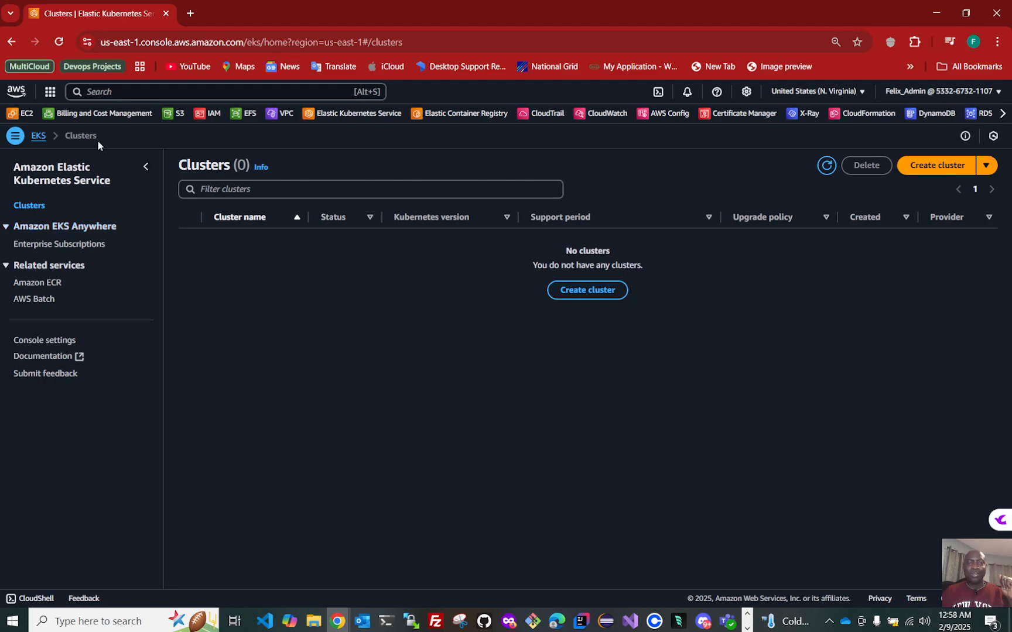
left_click(37, 139)
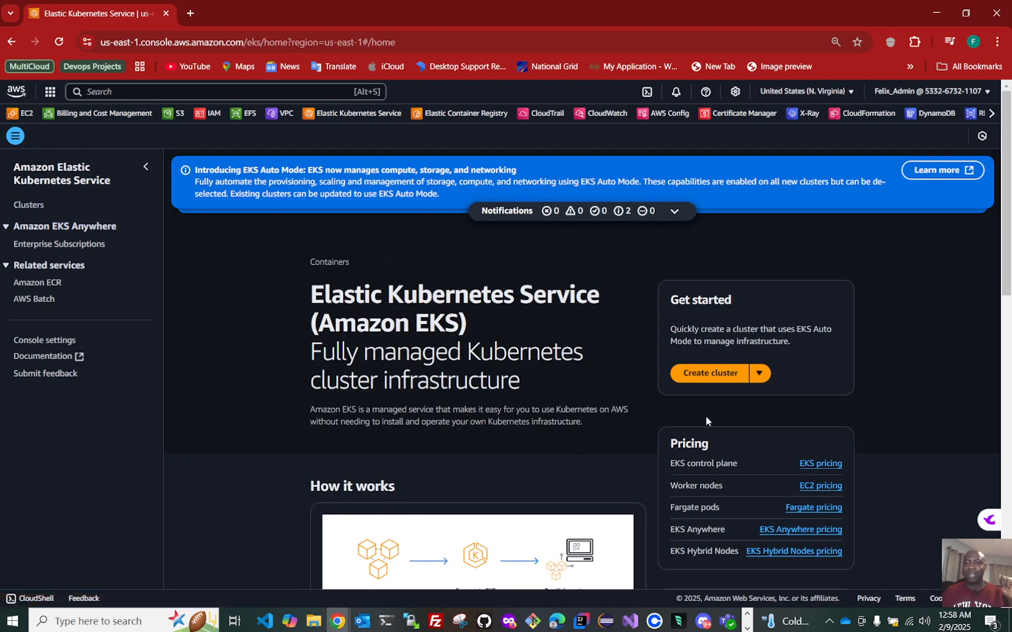
left_click(708, 374)
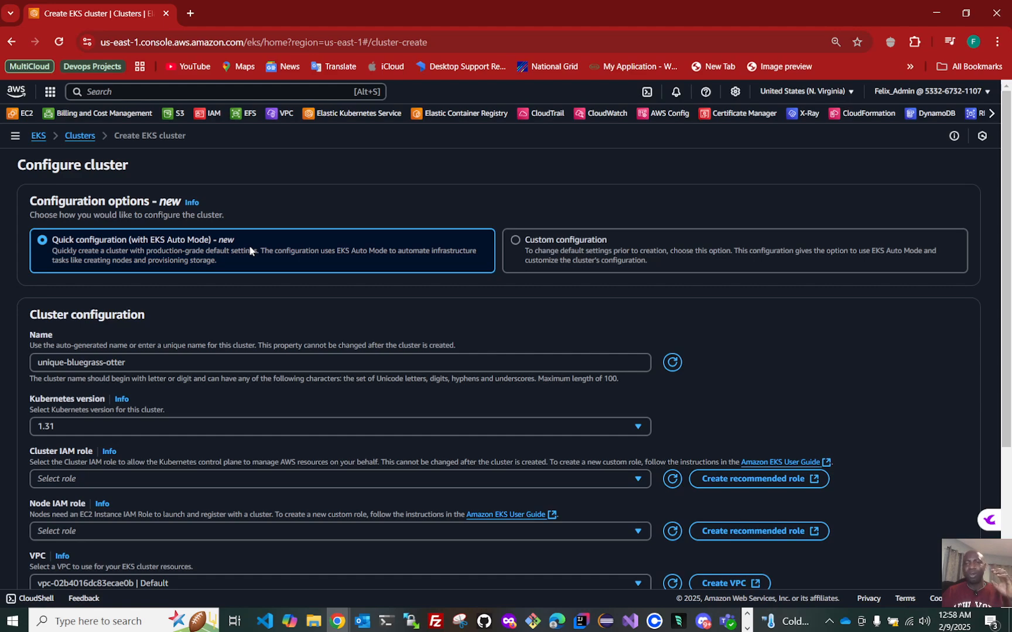
- Choose custom configuration with EKS Auto Mode turned off and name the cluster Demo_Cluster
left_click(566, 253)
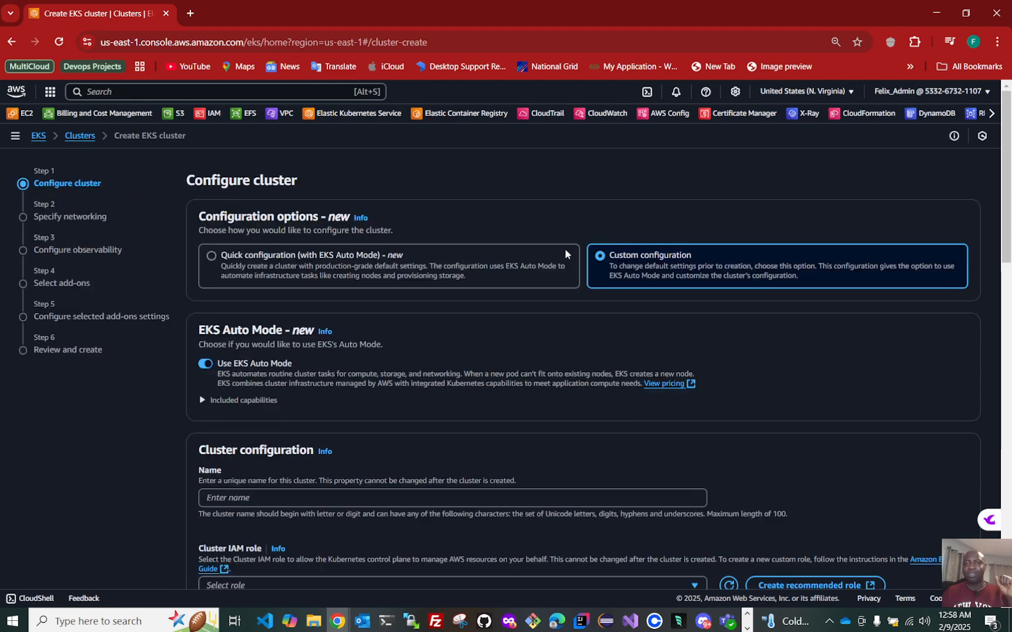
left_click(205, 364)
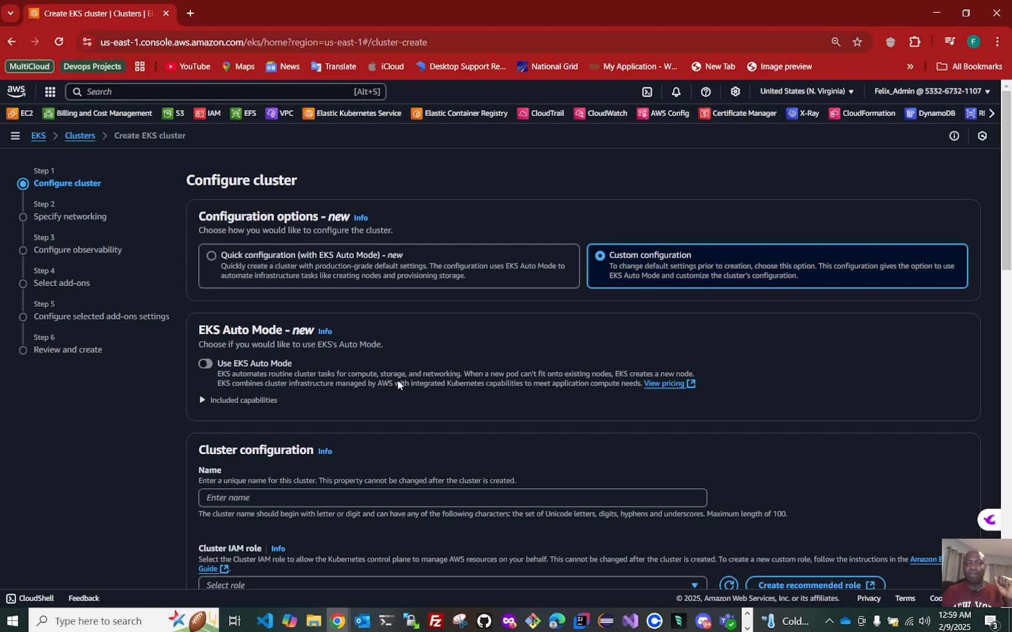
scroll(397, 382, "down", 2)
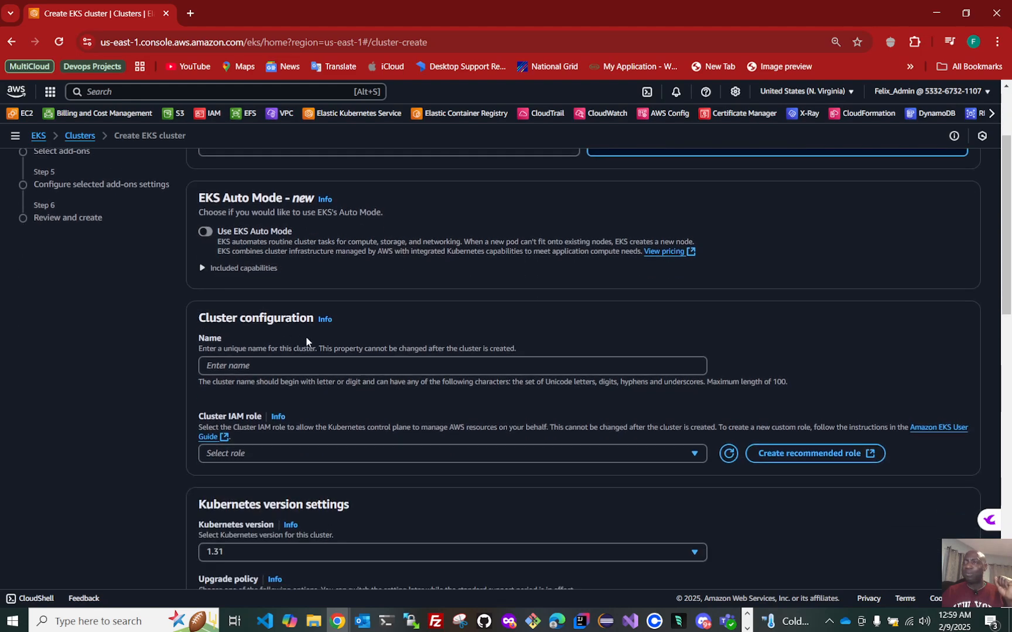
left_click(272, 365)
left_click(316, 396)
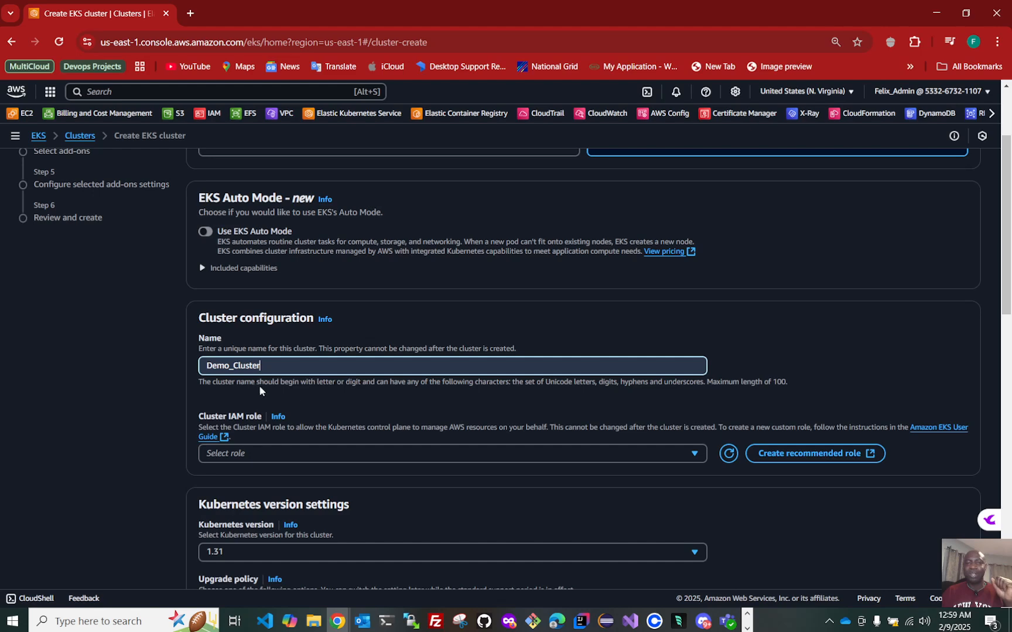
- Start creating the recommended cluster IAM role, accepting AWS service as trusted entity and the EKS - Cluster use case
scroll(358, 359, "down", 2)
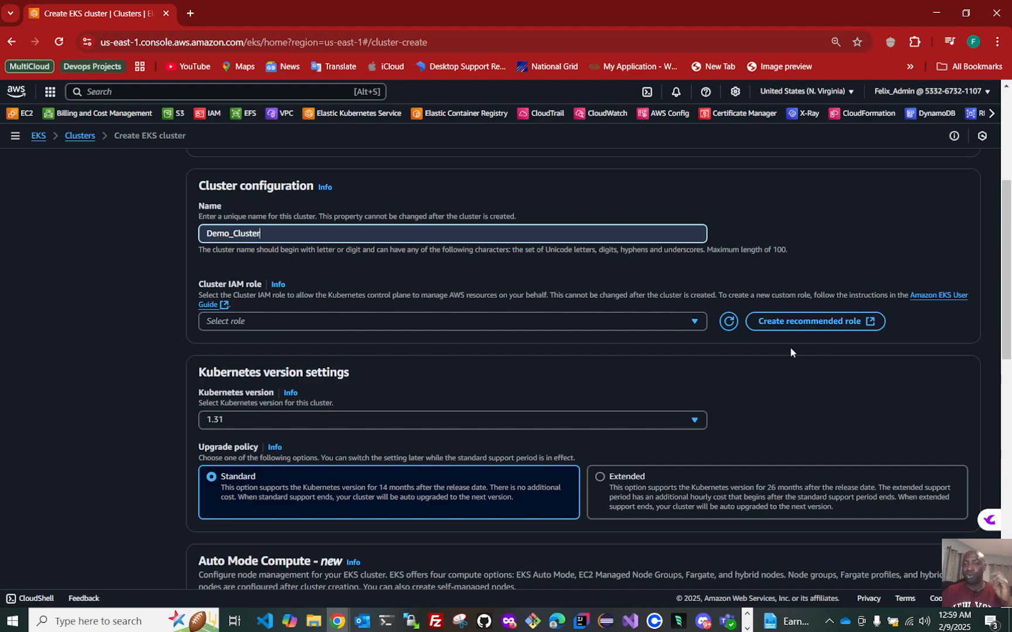
left_click(822, 324)
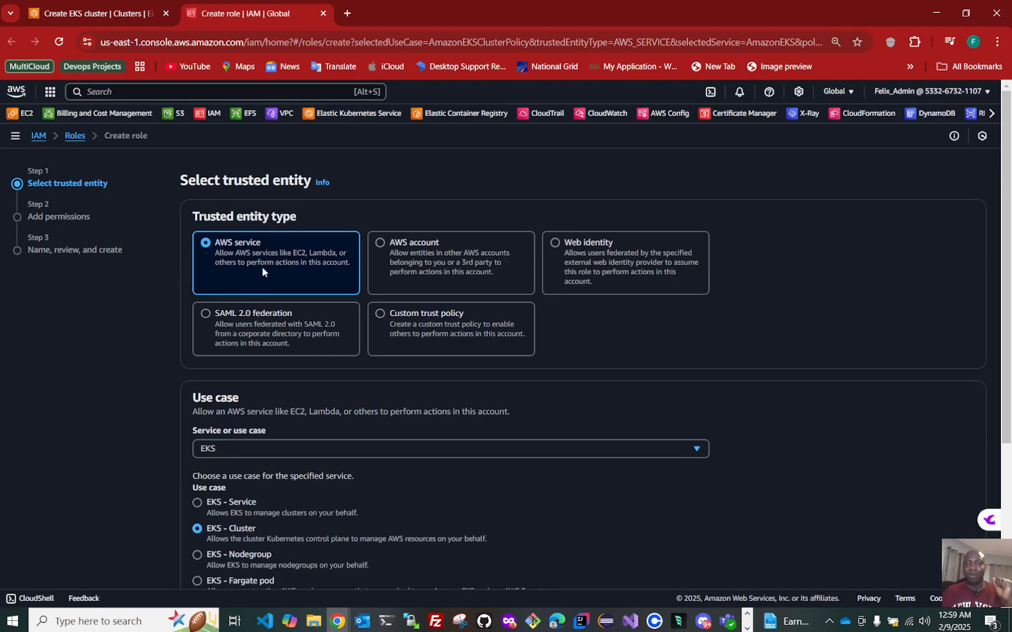
scroll(246, 312, "down", 4)
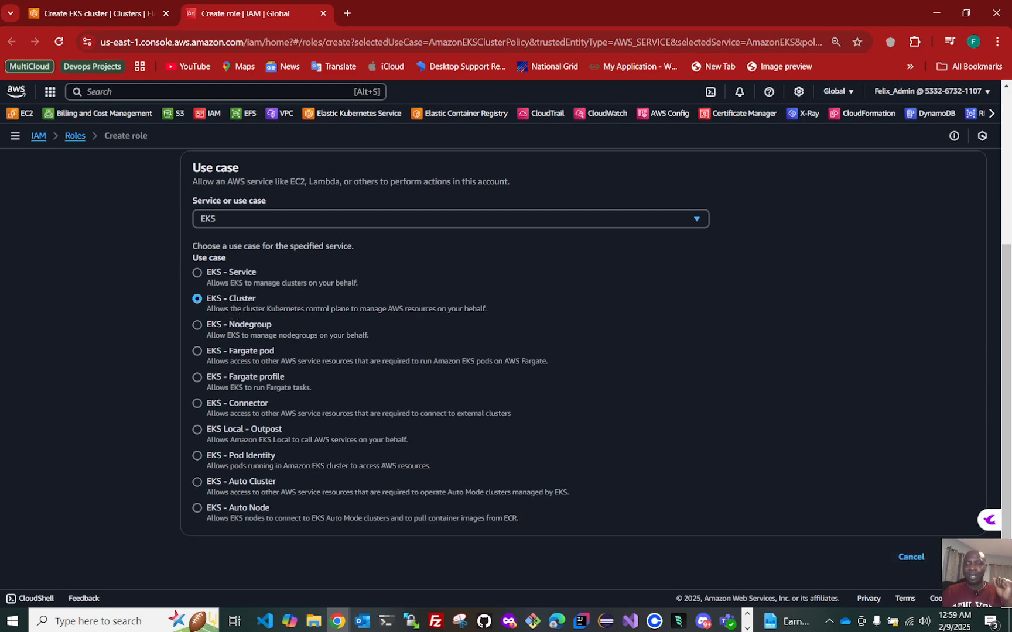
left_click(969, 557)
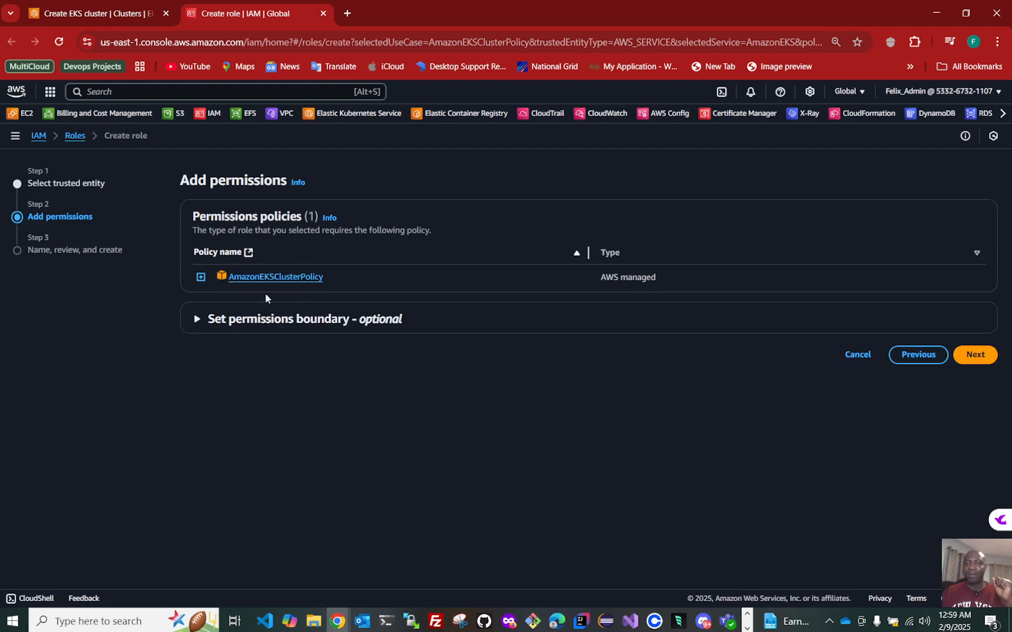
- Review the JSON of the AmazonEKSClusterPolicy permissions and proceed to the role's name and review stage
left_click(201, 277)
scroll(328, 363, "down", 4)
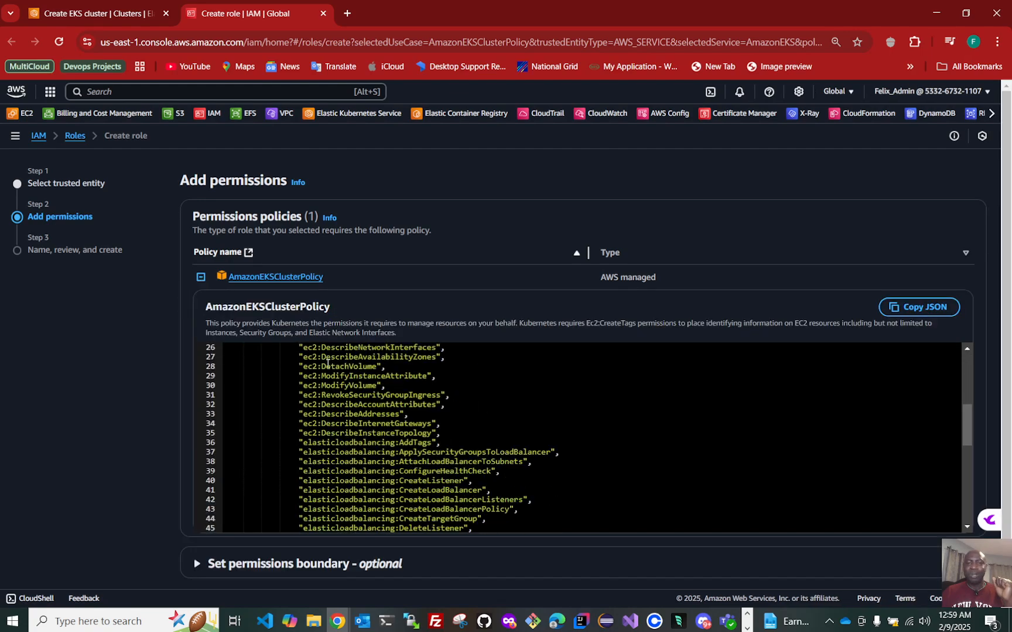
scroll(327, 363, "down", 6)
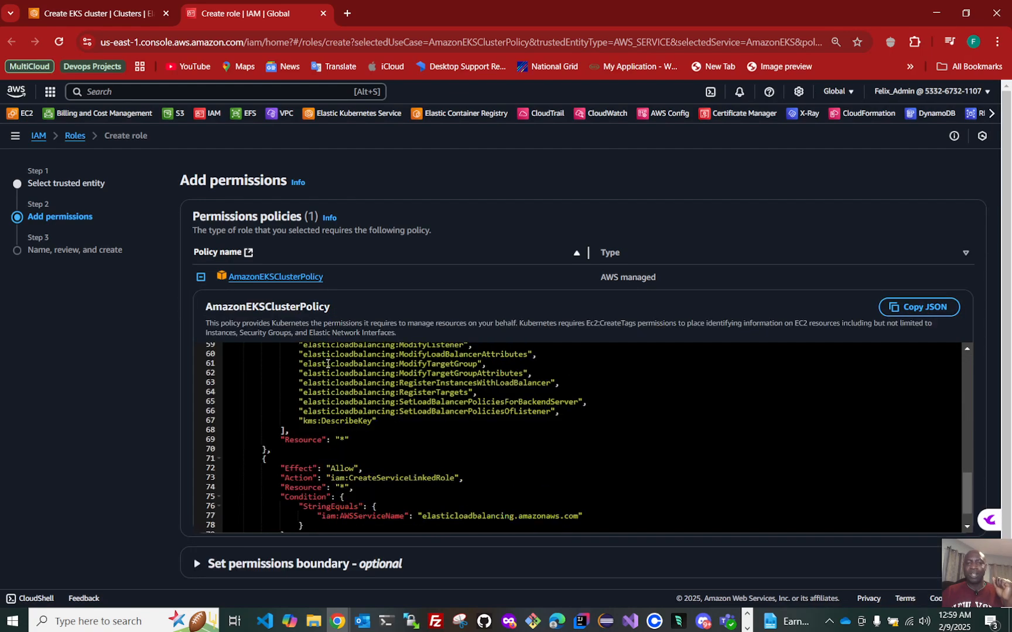
scroll(330, 418, "up", 4)
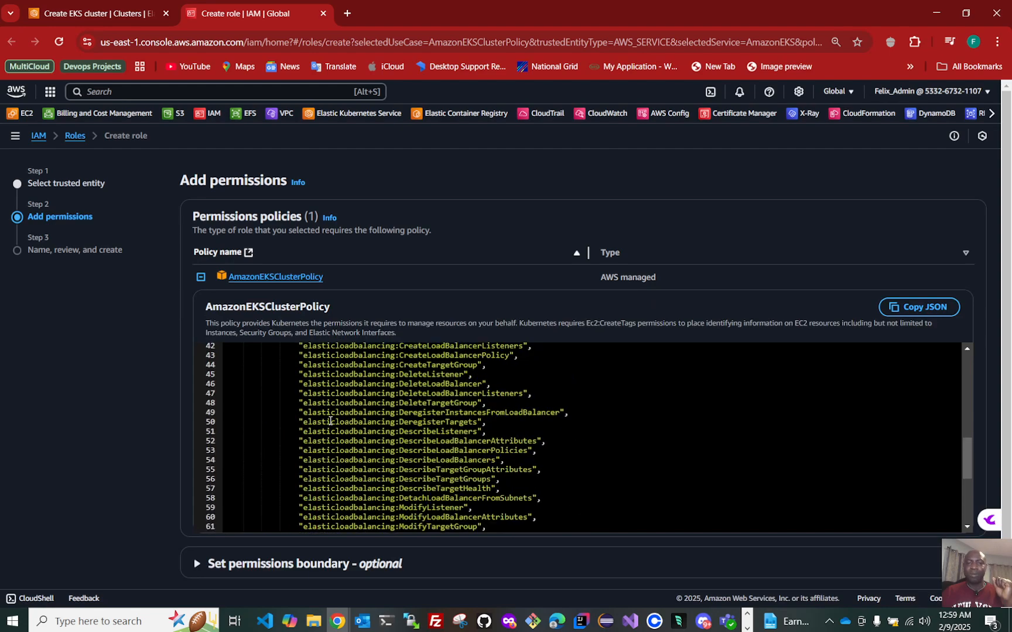
scroll(352, 388, "down", 5)
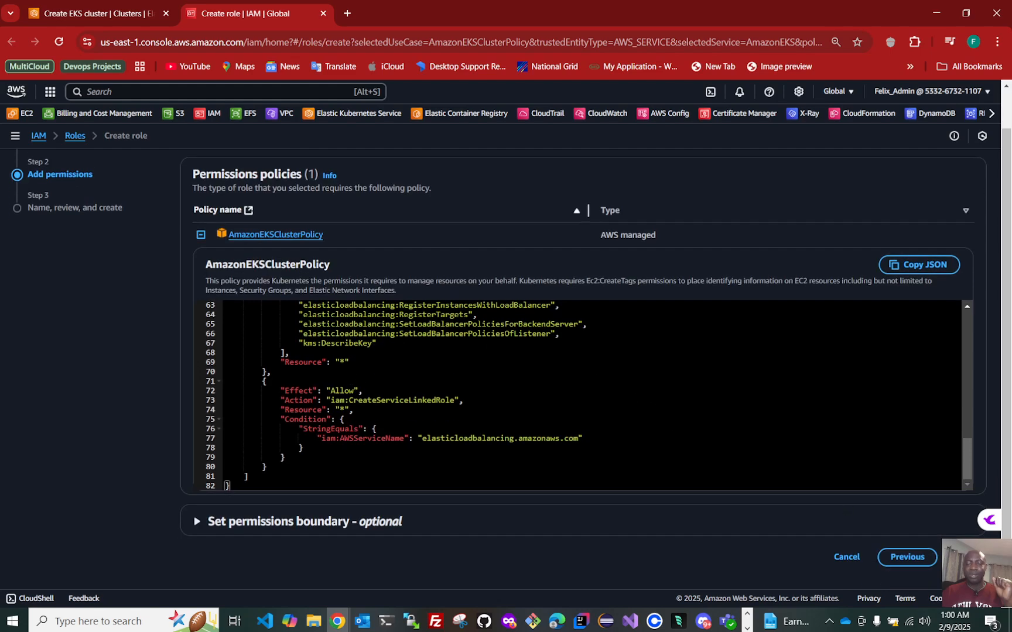
left_click(966, 557)
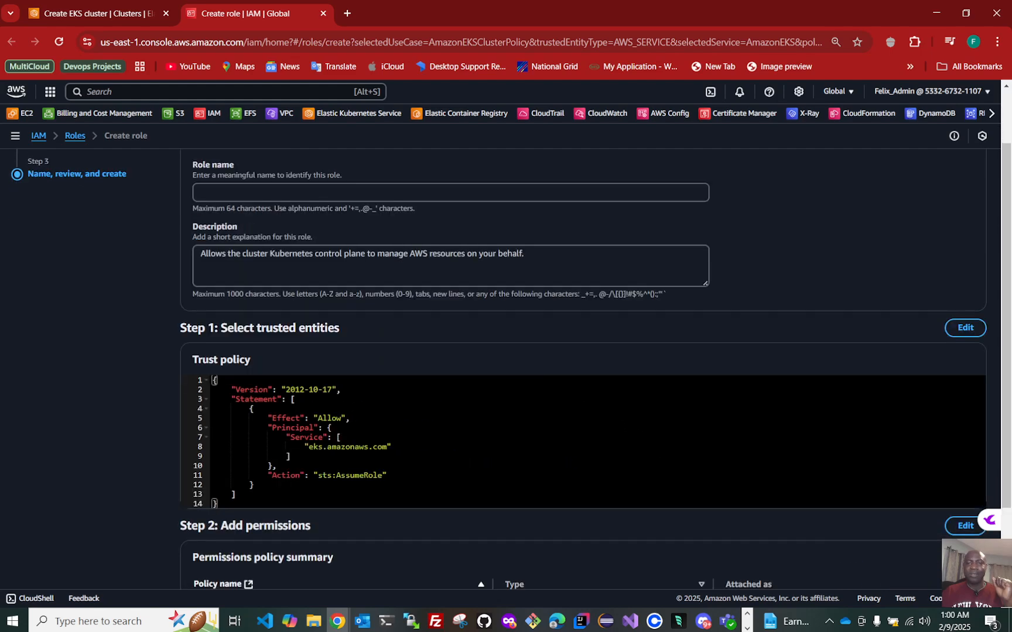
- Name the IAM role EKS_Role and create it with the default description and no tags
left_click(235, 193)
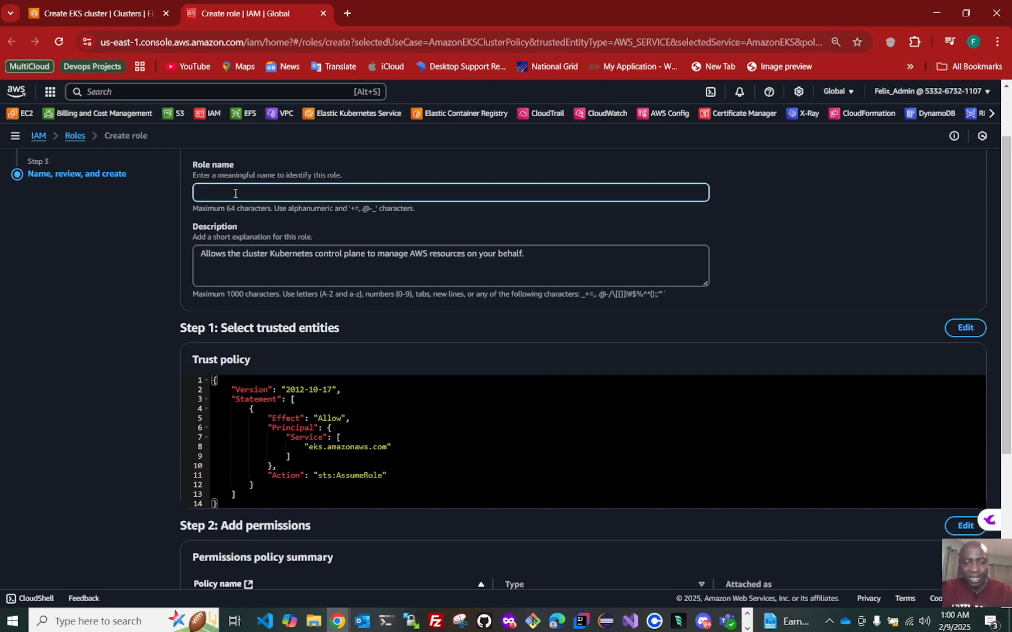
type("EKS_Ro")
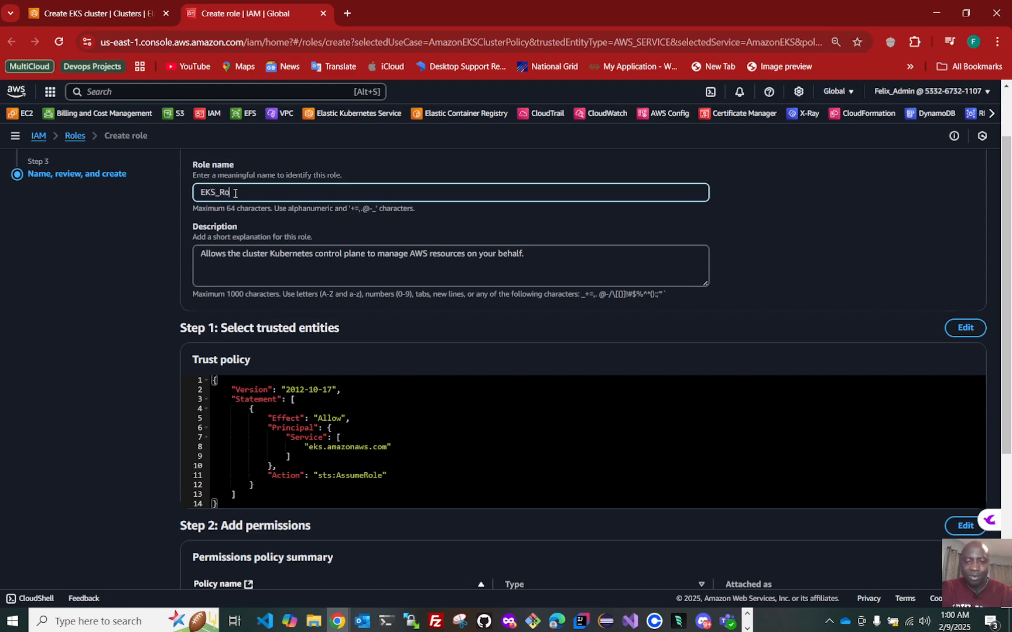
type("le")
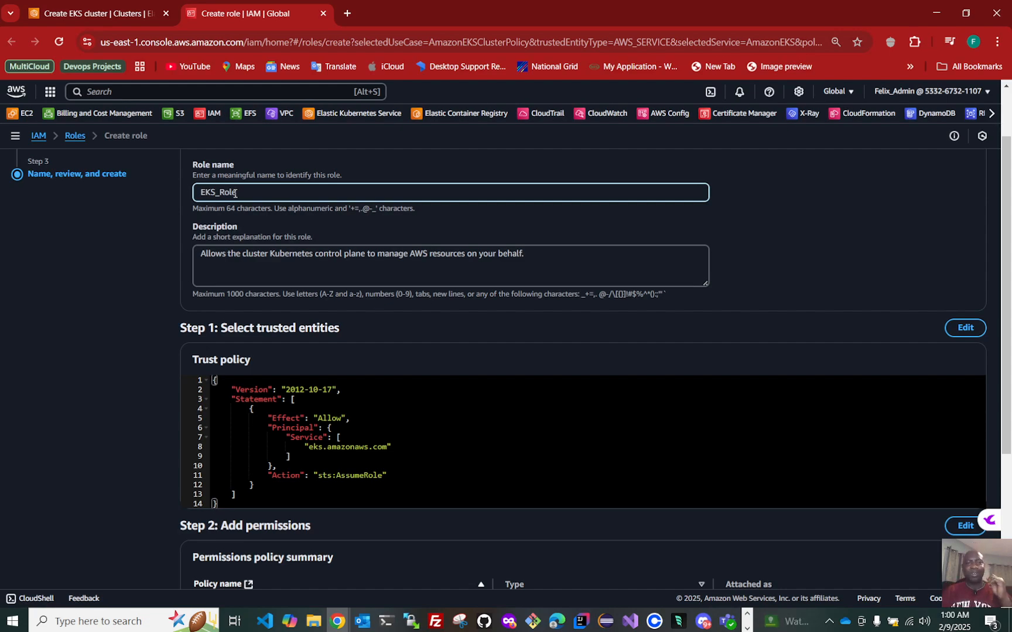
scroll(340, 267, "down", 4)
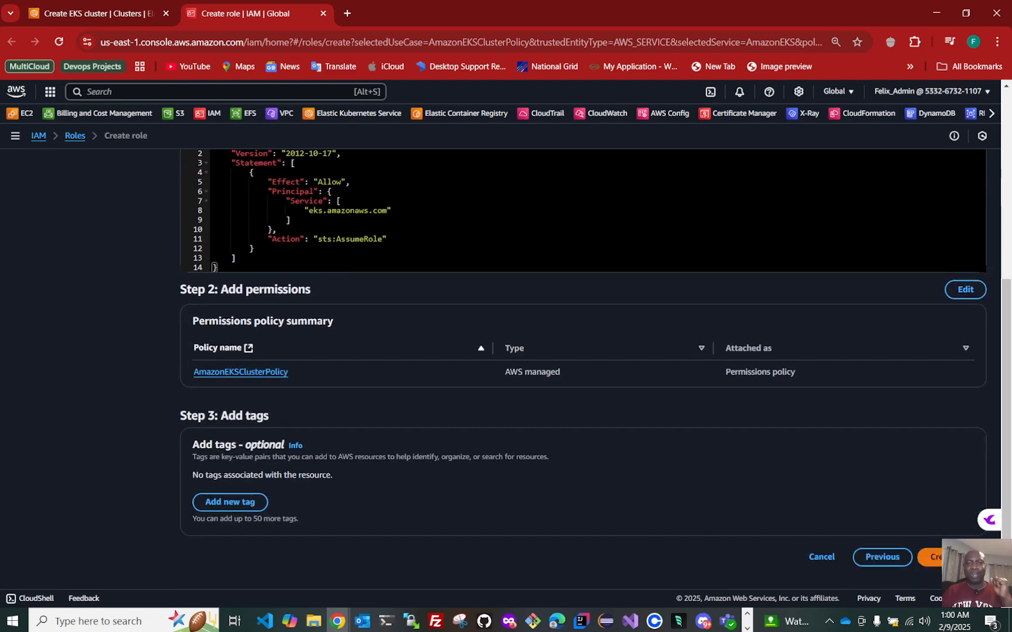
left_click(931, 556)
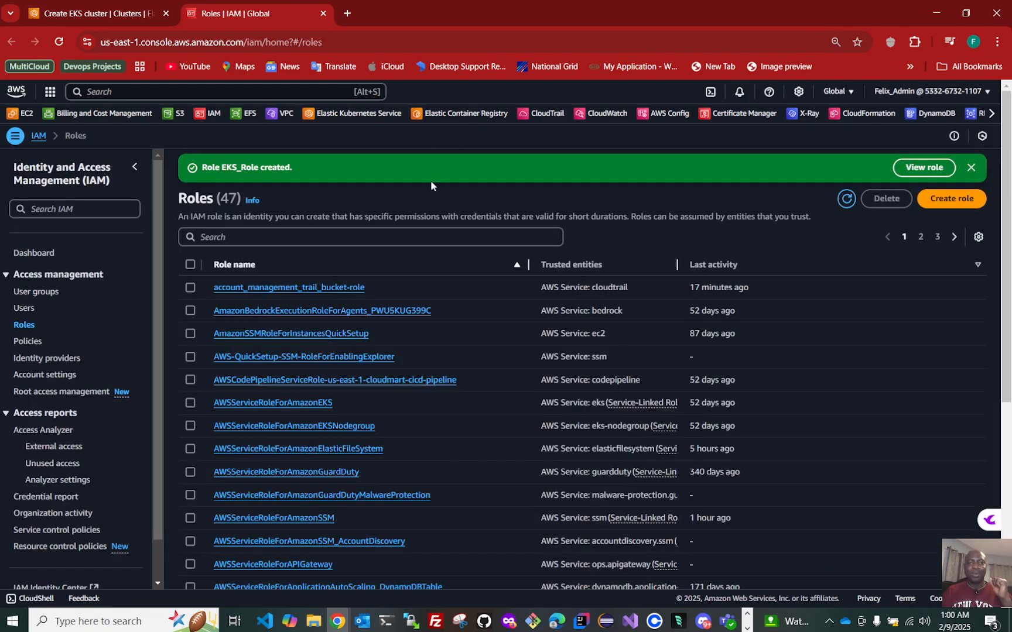
- Return to the EKS cluster form, refresh the role list and assign EKS_Role as the cluster IAM role
left_click(86, 15)
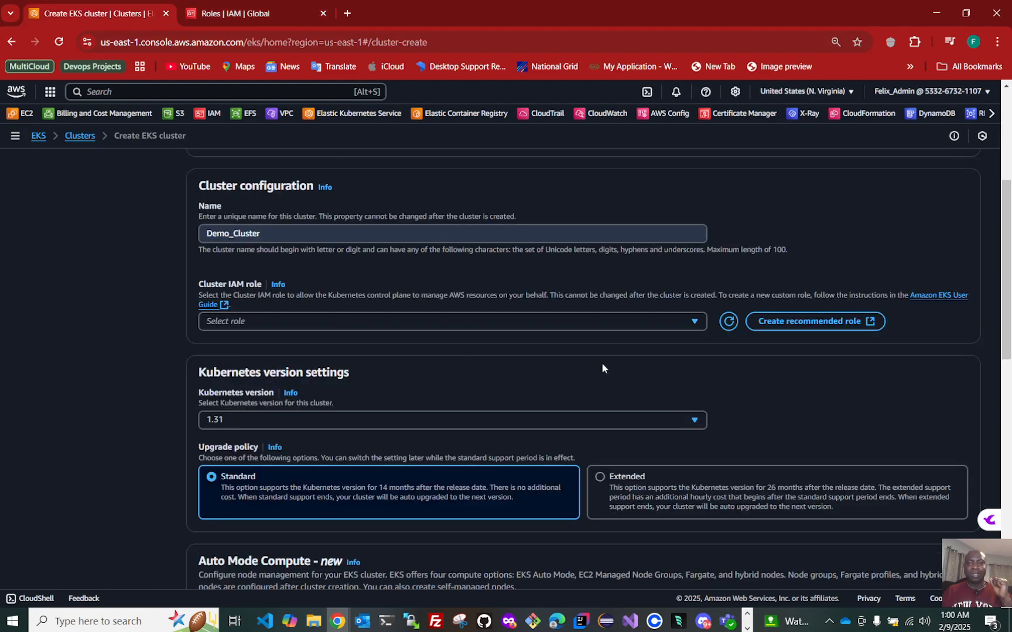
left_click(728, 322)
left_click(266, 322)
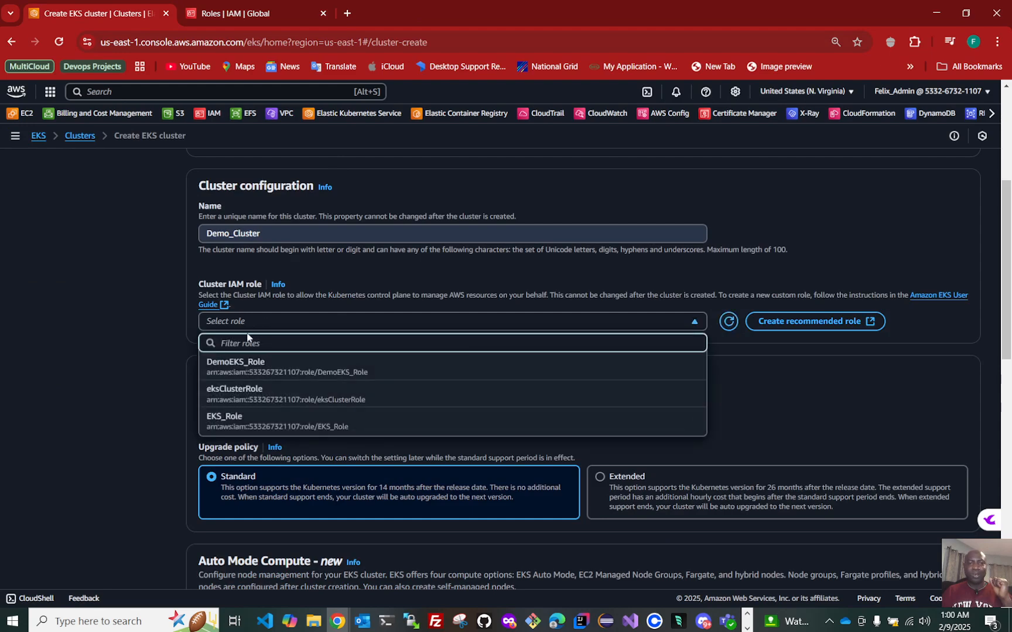
left_click(236, 421)
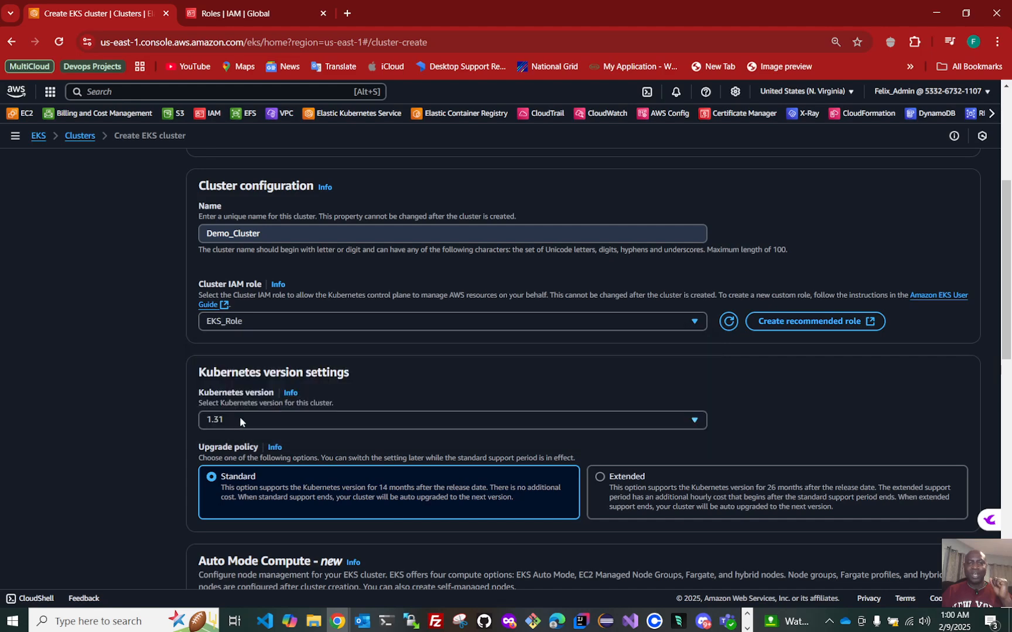
- Select Kubernetes version 1.31 for the cluster, dismissing the chat notifications
scroll(444, 342, "down", 3)
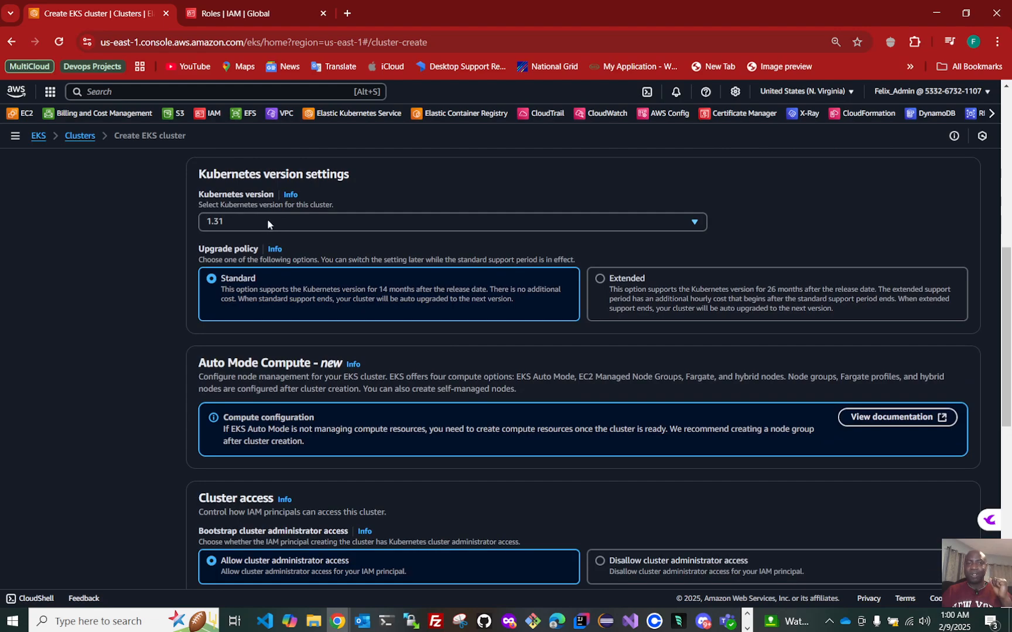
left_click(267, 222)
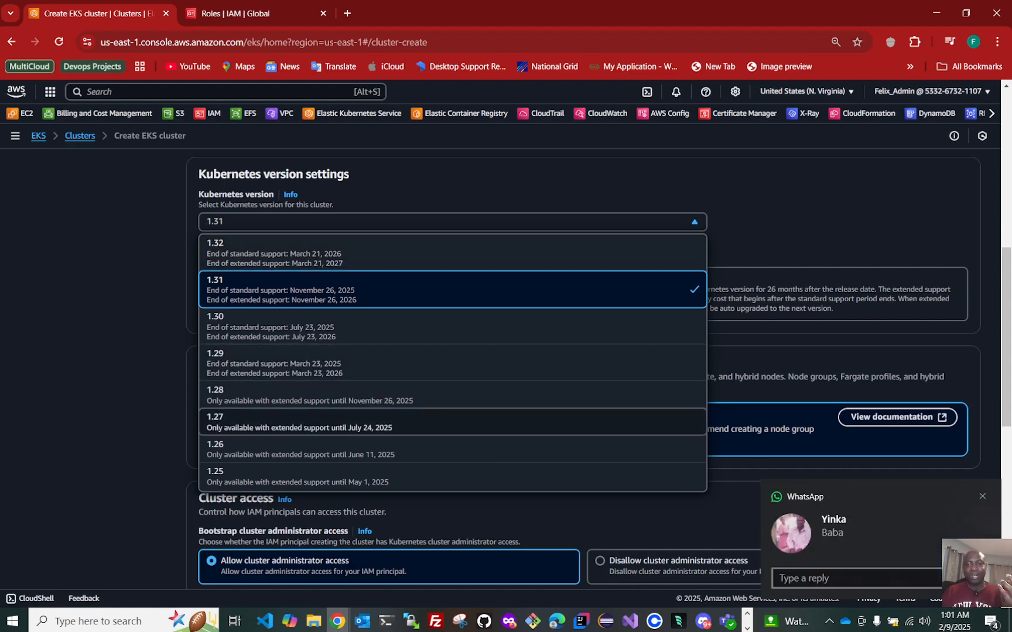
left_click(982, 497)
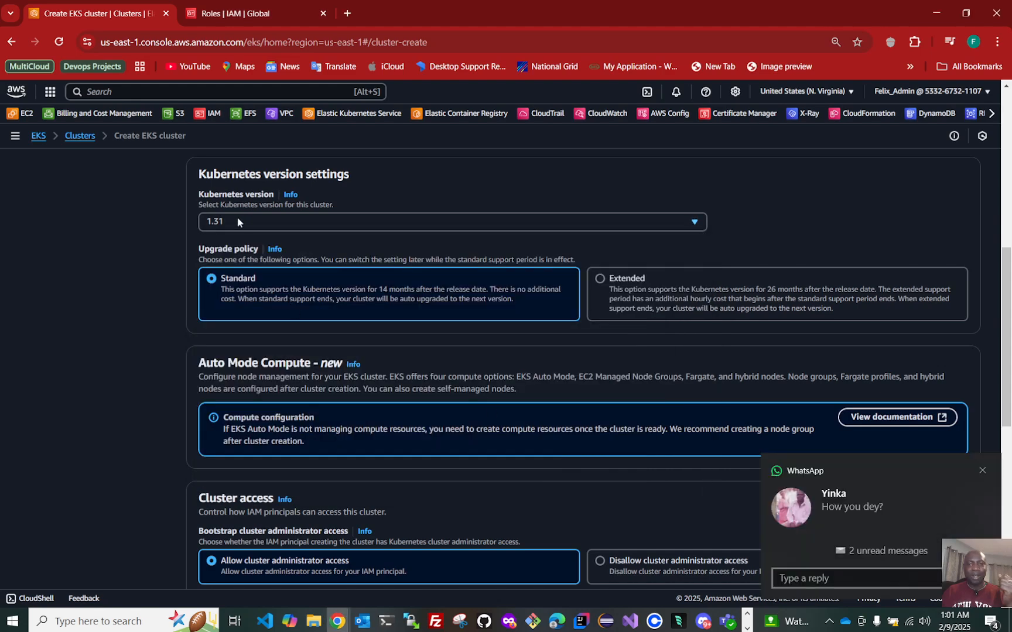
left_click(983, 472)
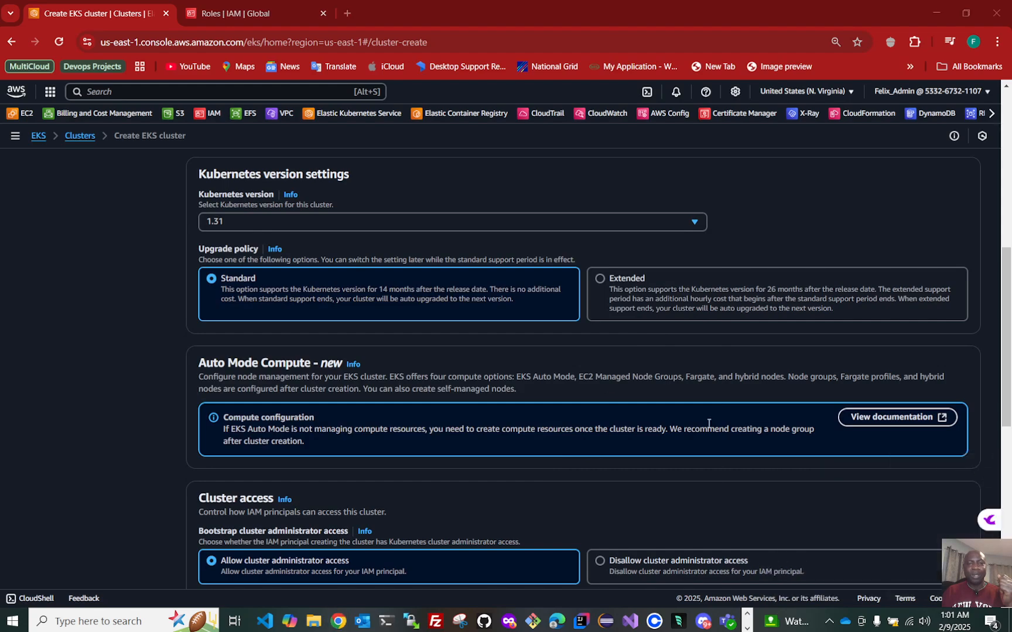
left_click(248, 217)
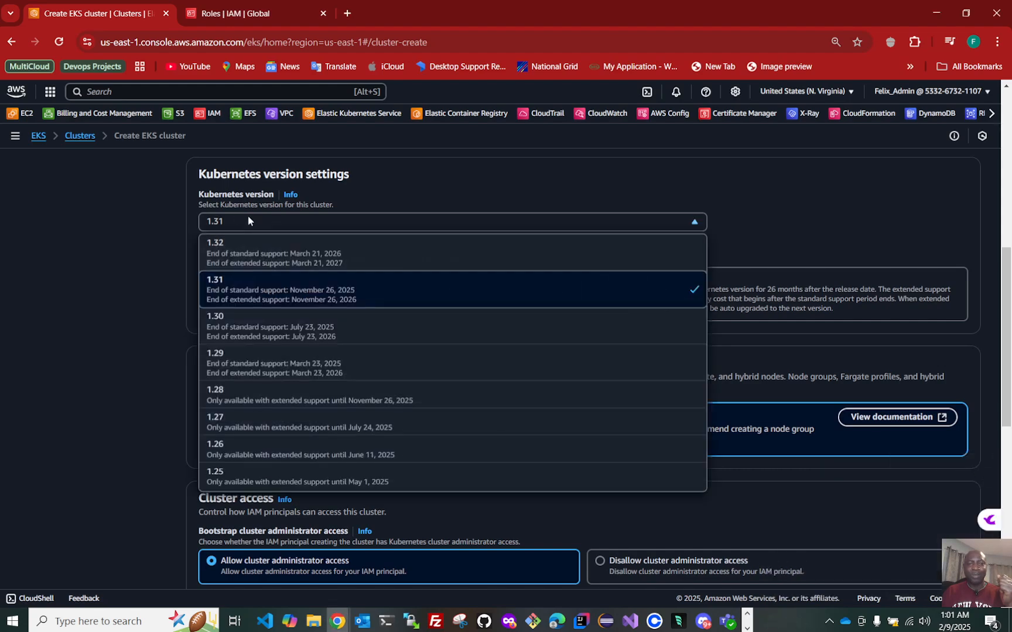
left_click(251, 291)
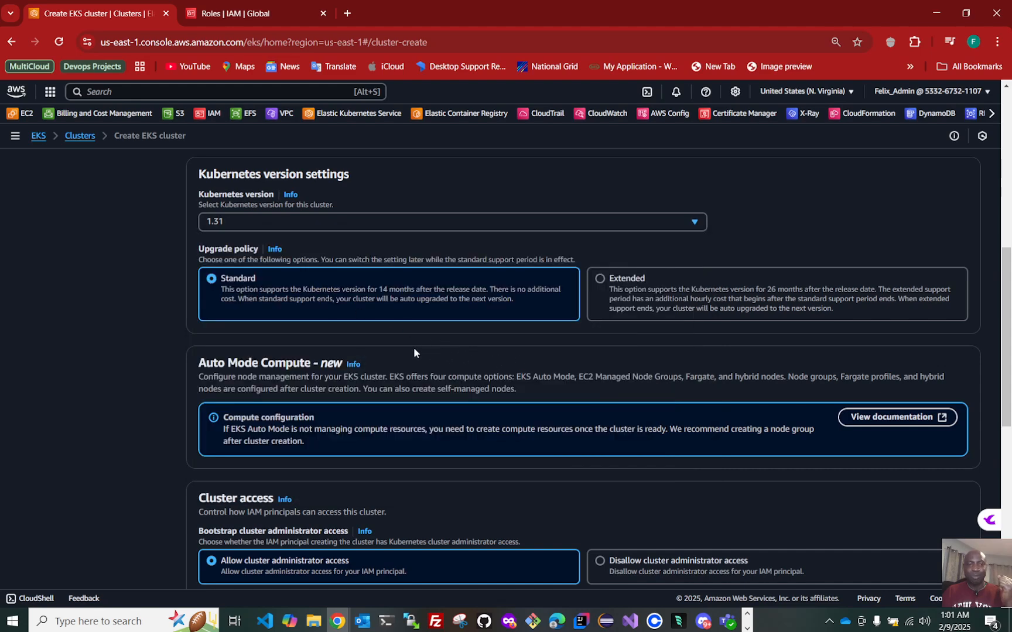
- Keep the default cluster access, EKS API authentication, secrets encryption and disabled ARC Zonal shift settings, and proceed to the networking stage
scroll(413, 352, "down", 2)
scroll(413, 352, "down", 1)
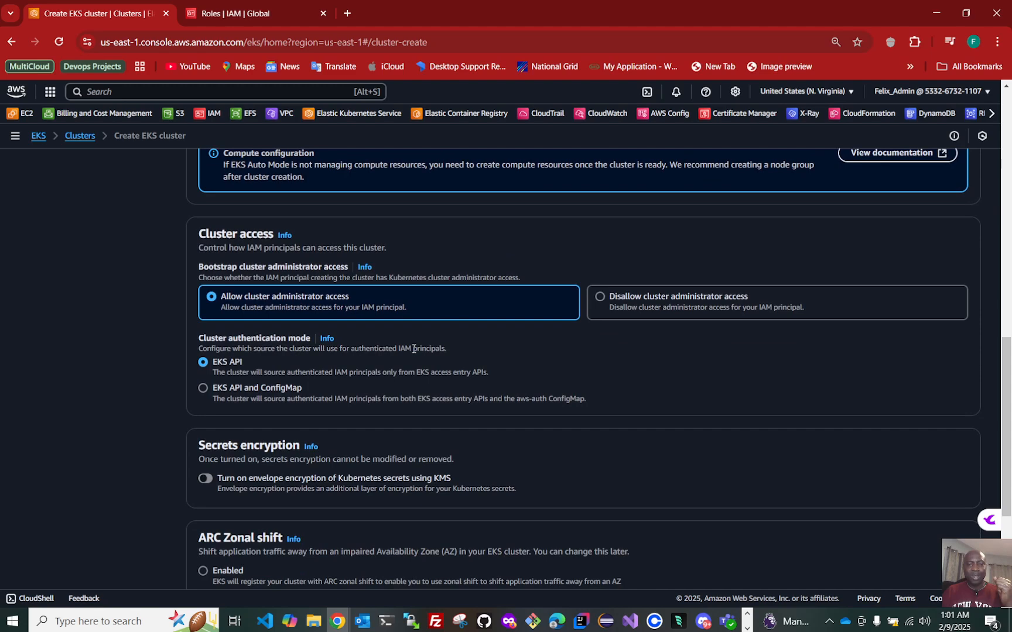
scroll(322, 316, "down", 2)
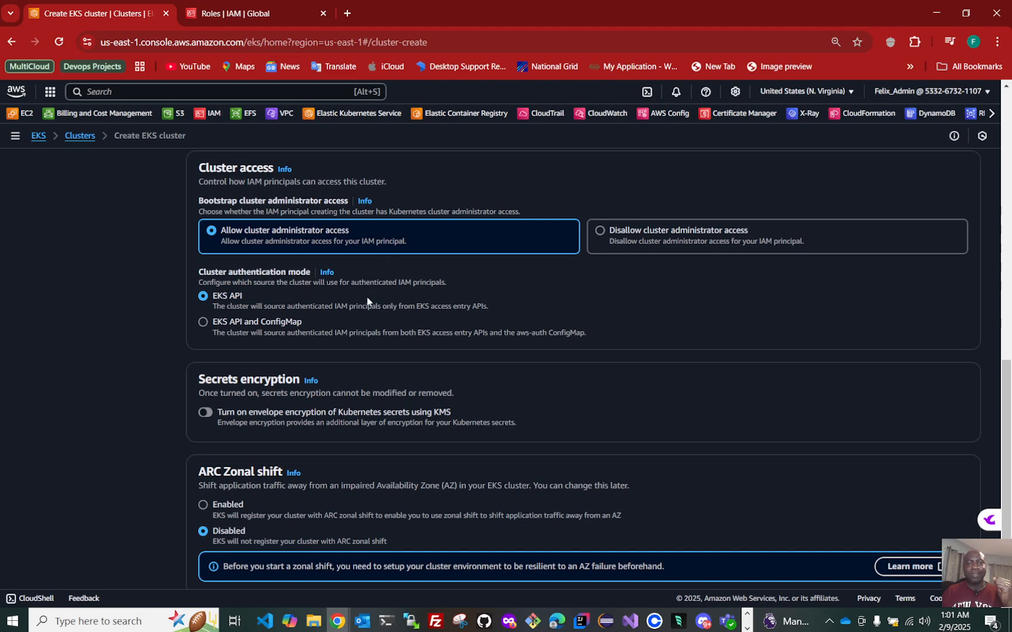
scroll(367, 301, "down", 1)
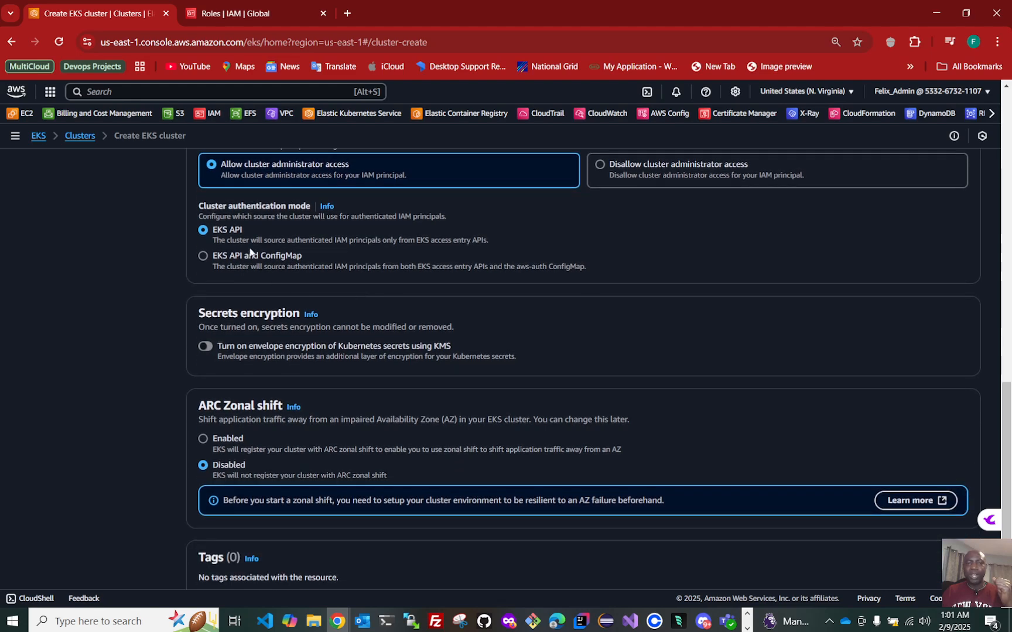
scroll(400, 375, "down", 1)
scroll(400, 375, "down", 2)
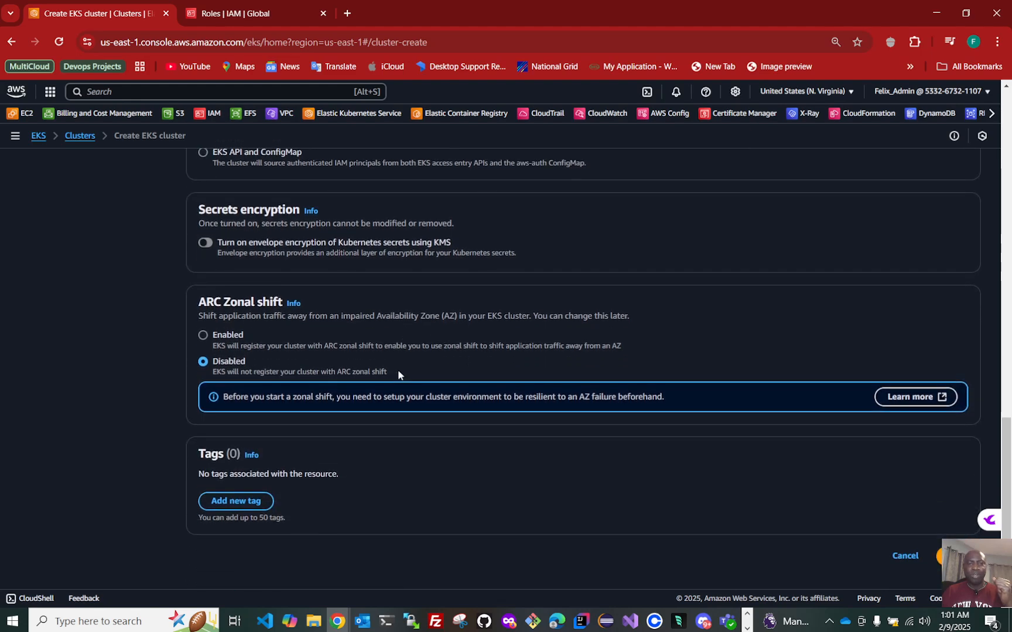
scroll(500, 445, "up", 1)
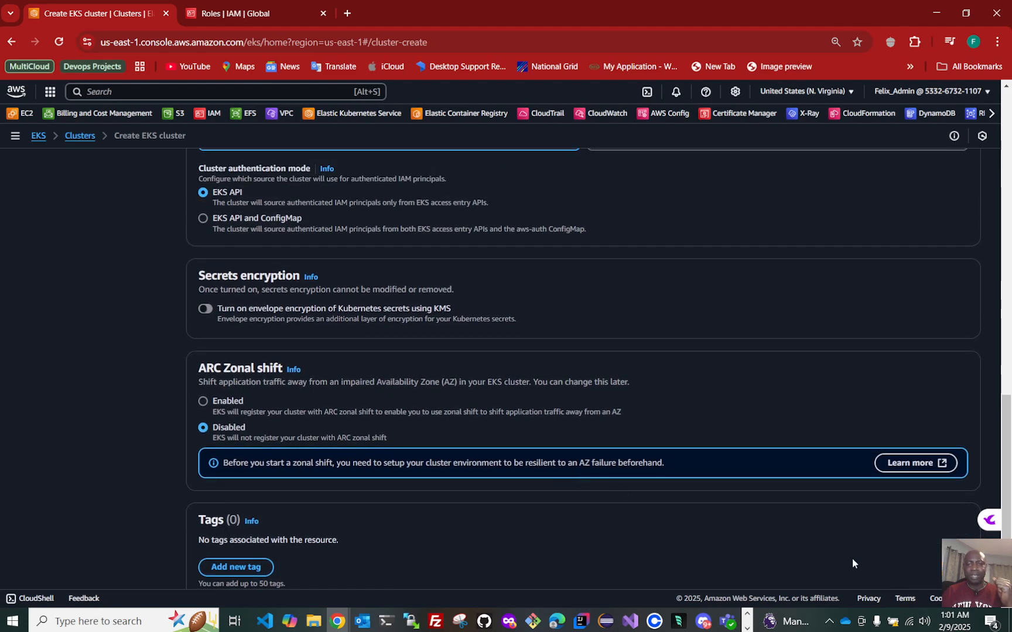
scroll(856, 551, "down", 1)
left_click(951, 556)
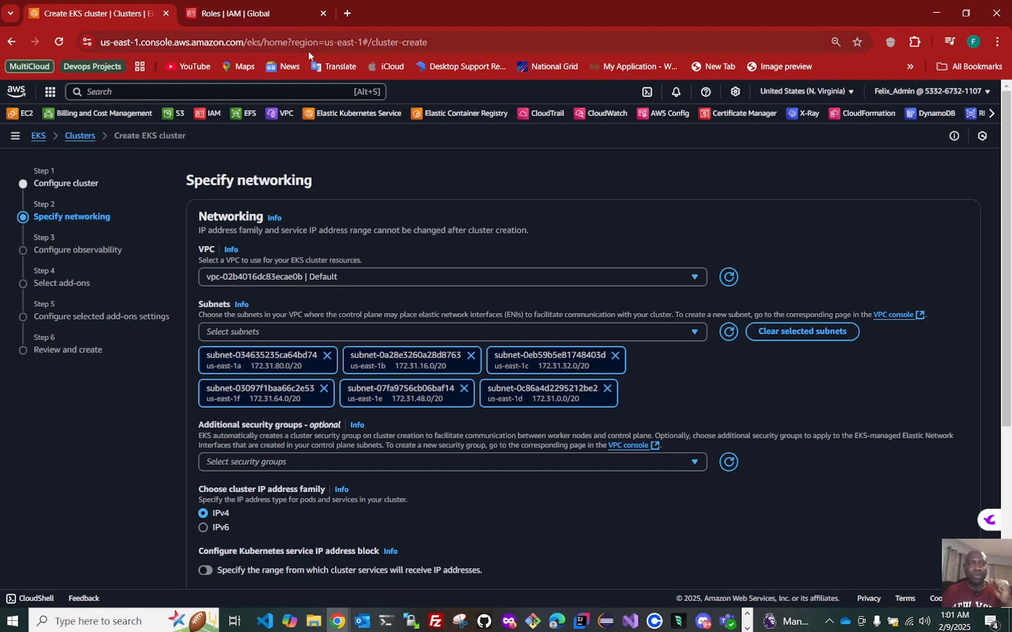
- Open the VPC console in a separate browser tab and view the details of the 172.31.80.0/20 subnet
right_click(286, 114)
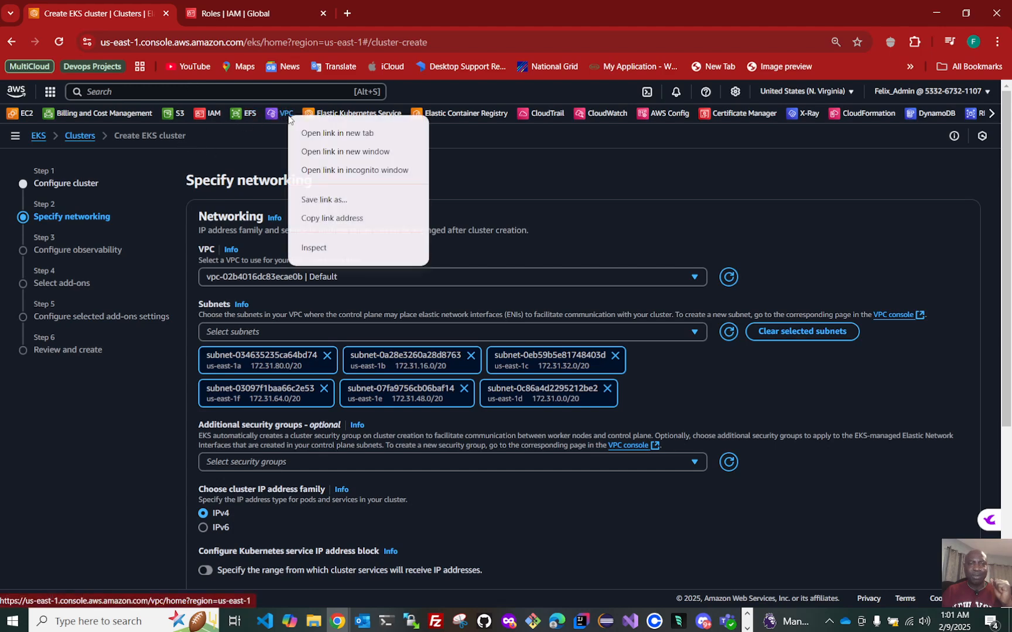
left_click(331, 133)
left_click(384, 13)
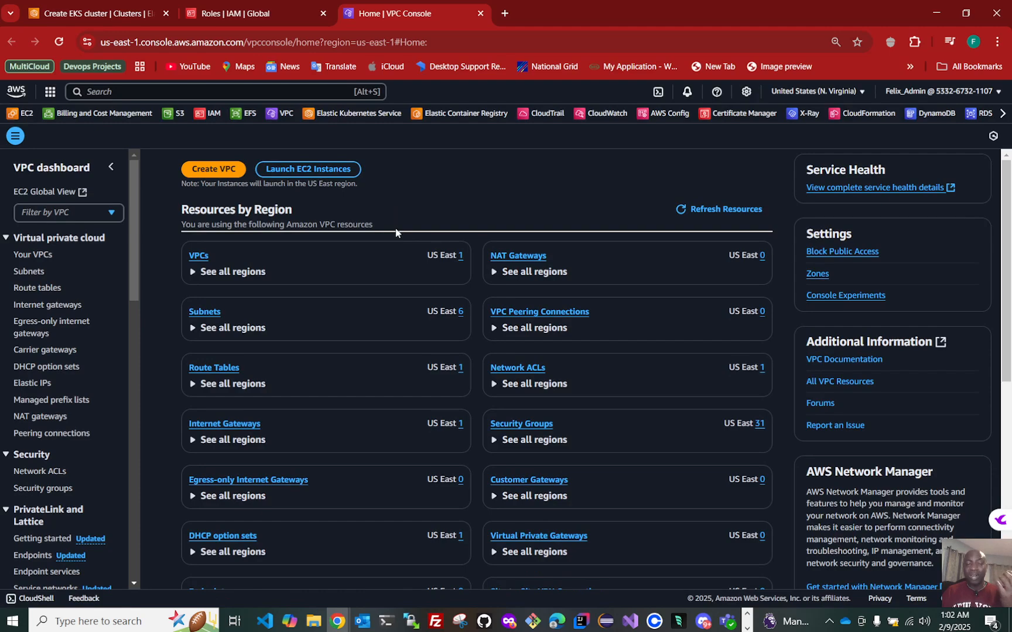
left_click(29, 272)
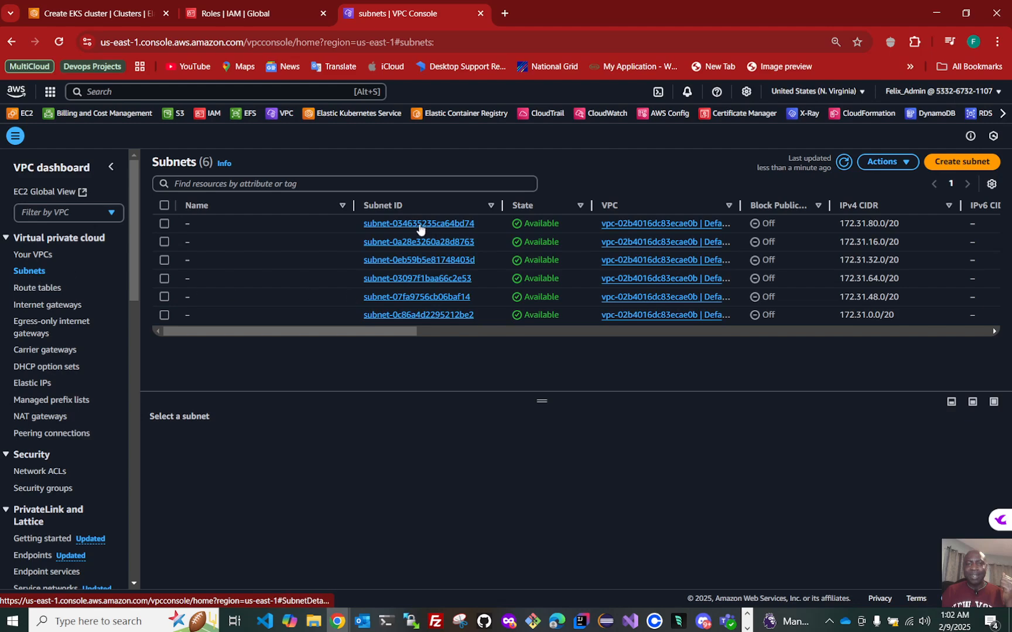
left_click(420, 228)
scroll(579, 359, "down", 1)
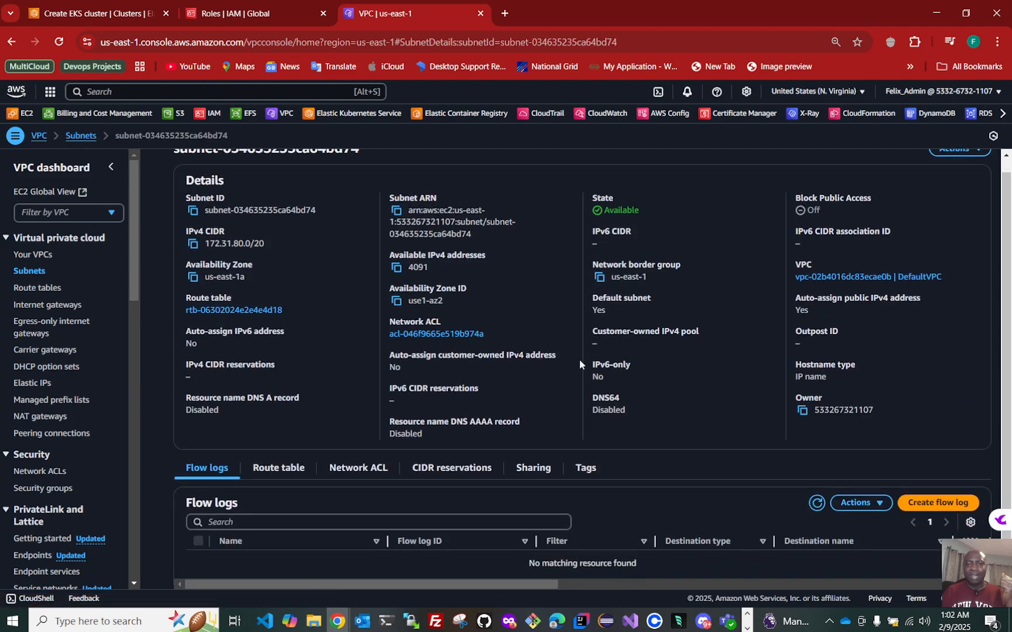
- Examine the subnet's tags, widening the Key column to read and highlight the full Kubernetes tag key
left_click(586, 444)
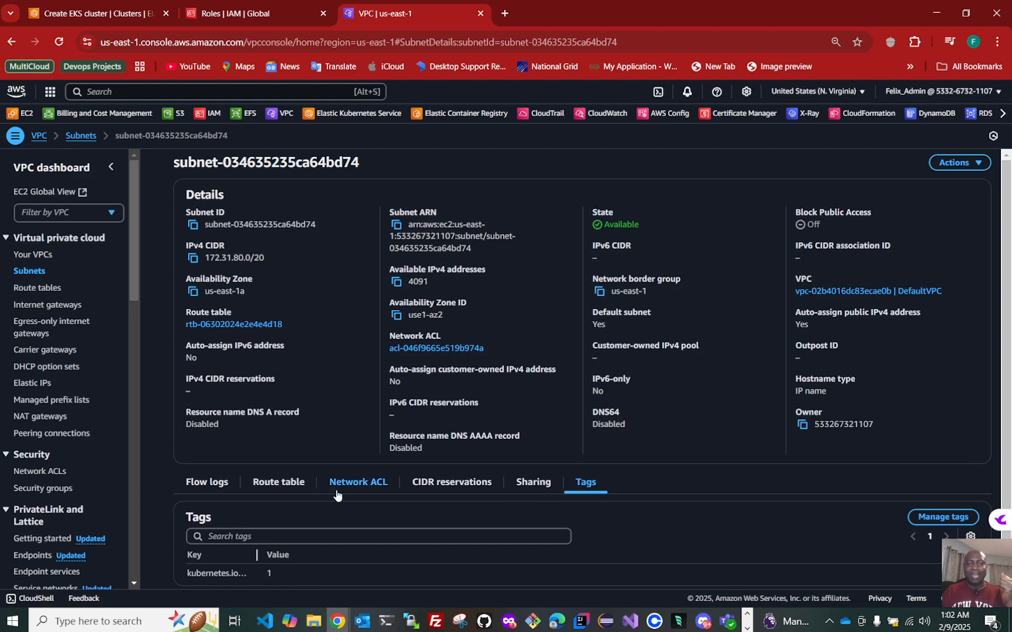
scroll(379, 404, "down", 1)
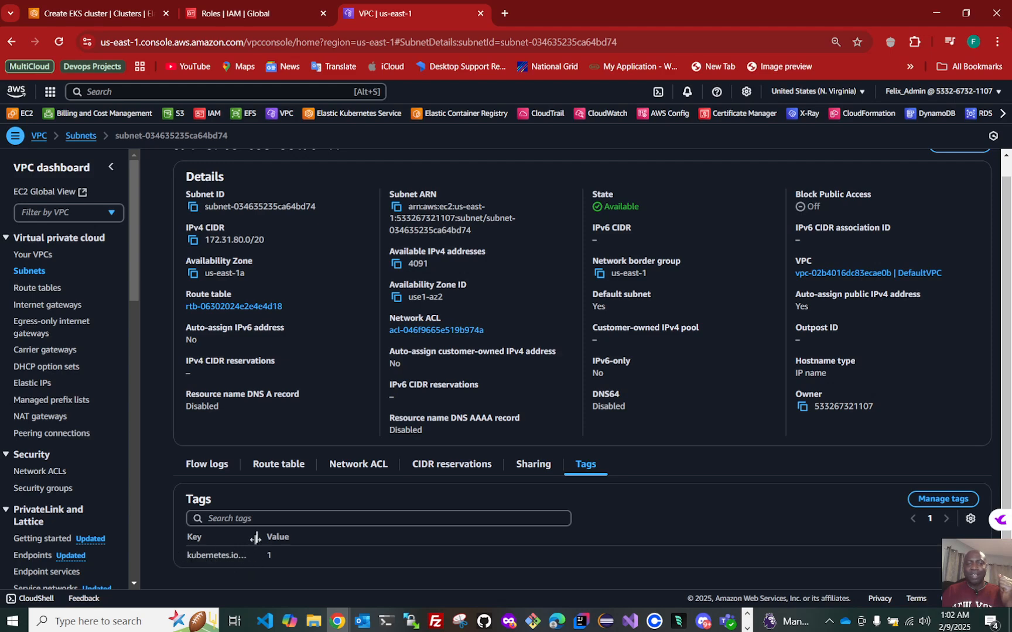
left_click_drag(258, 537, 404, 562)
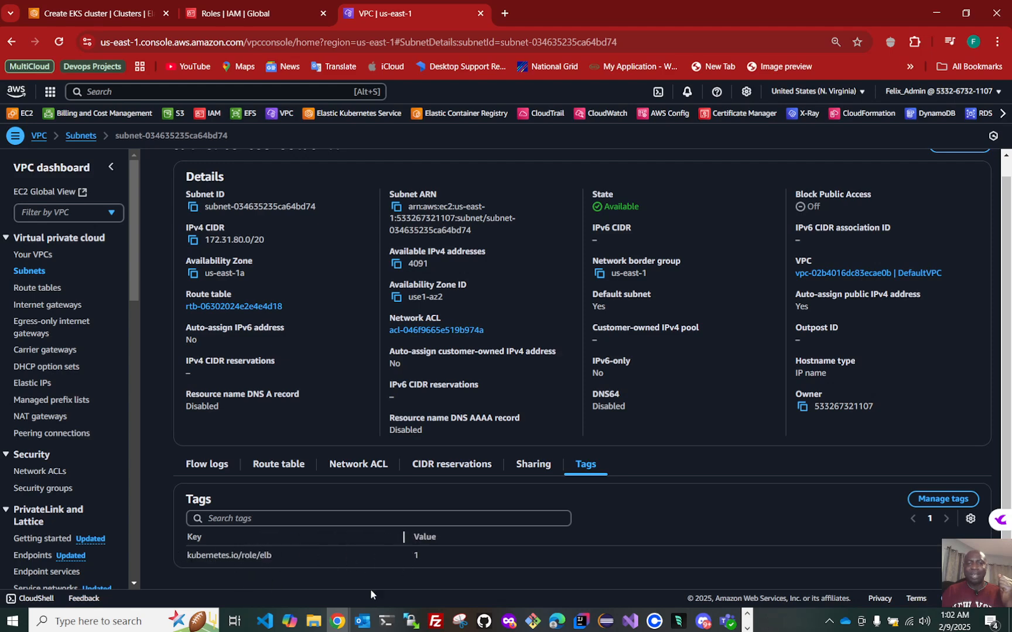
left_click(981, 446)
left_click_drag(269, 555, 181, 554)
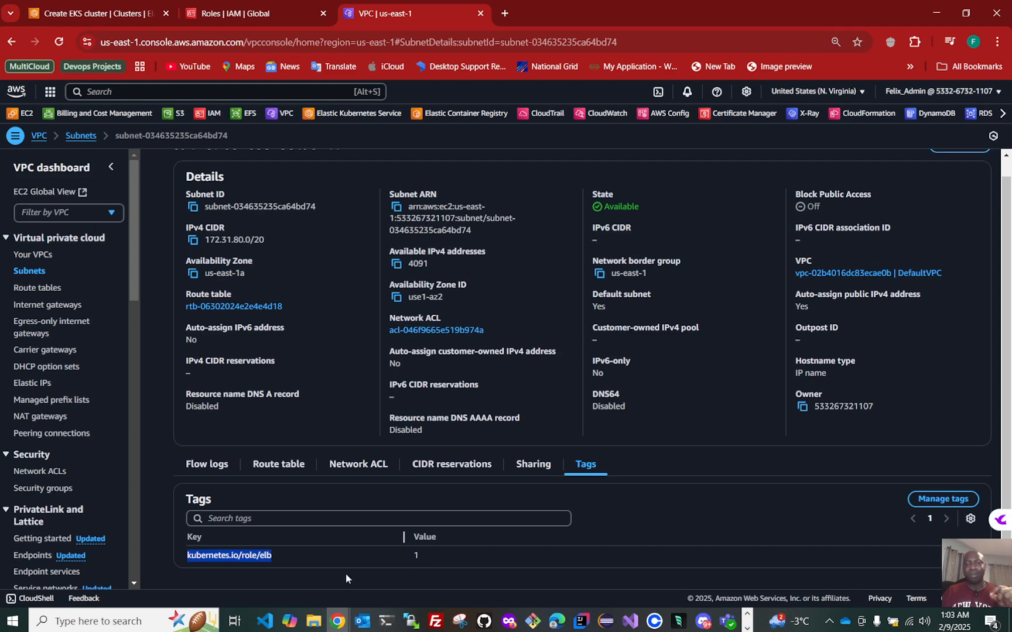
left_click(280, 556)
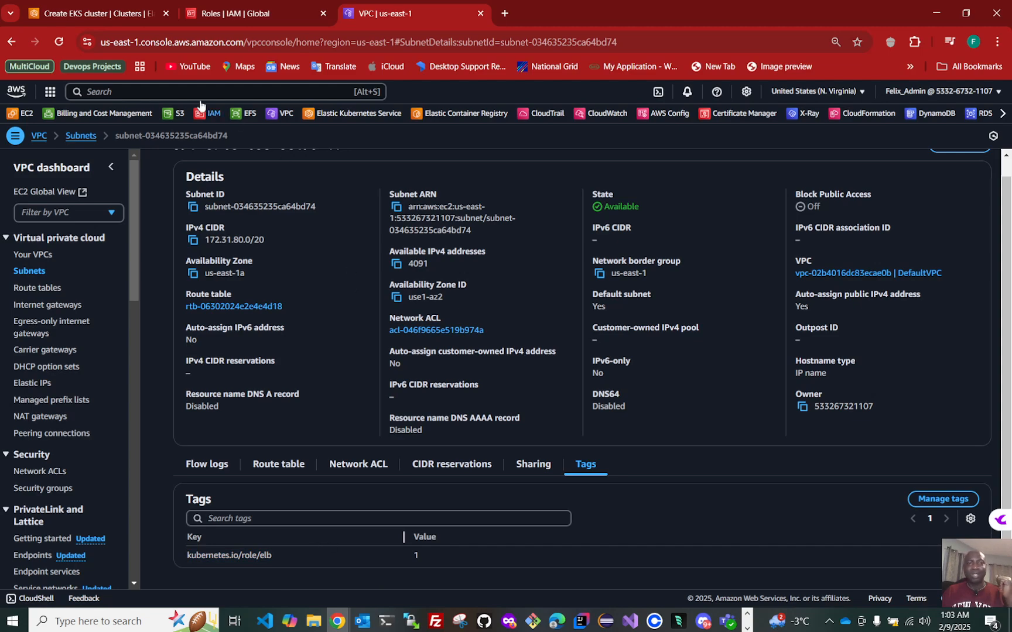
- Return to the EKS cluster form and remove the us-east-1d and us-east-1e subnets from the selected subnets
left_click(119, 15)
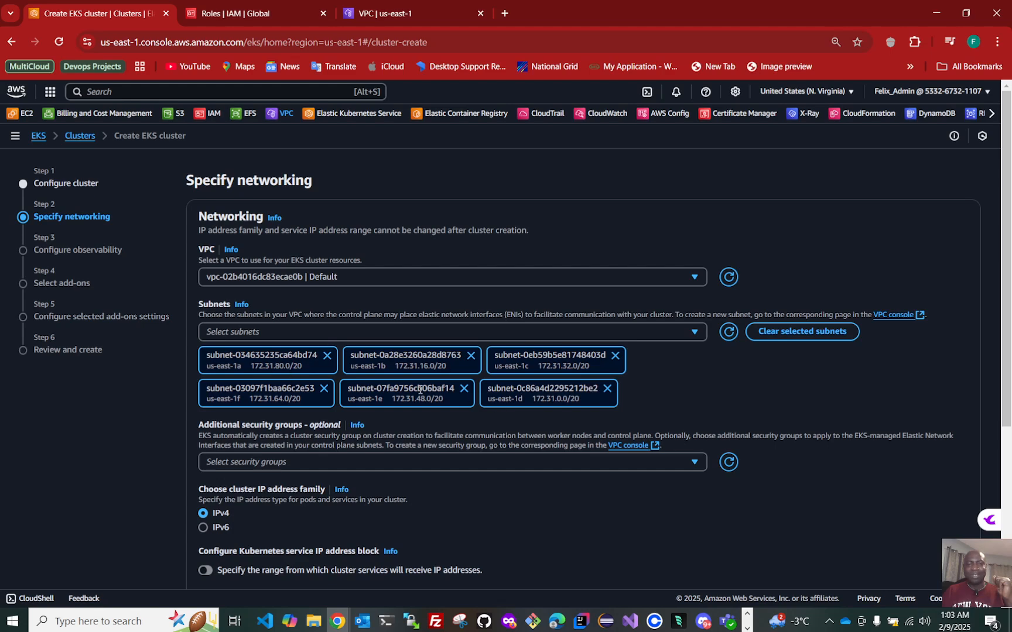
scroll(488, 388, "down", 2)
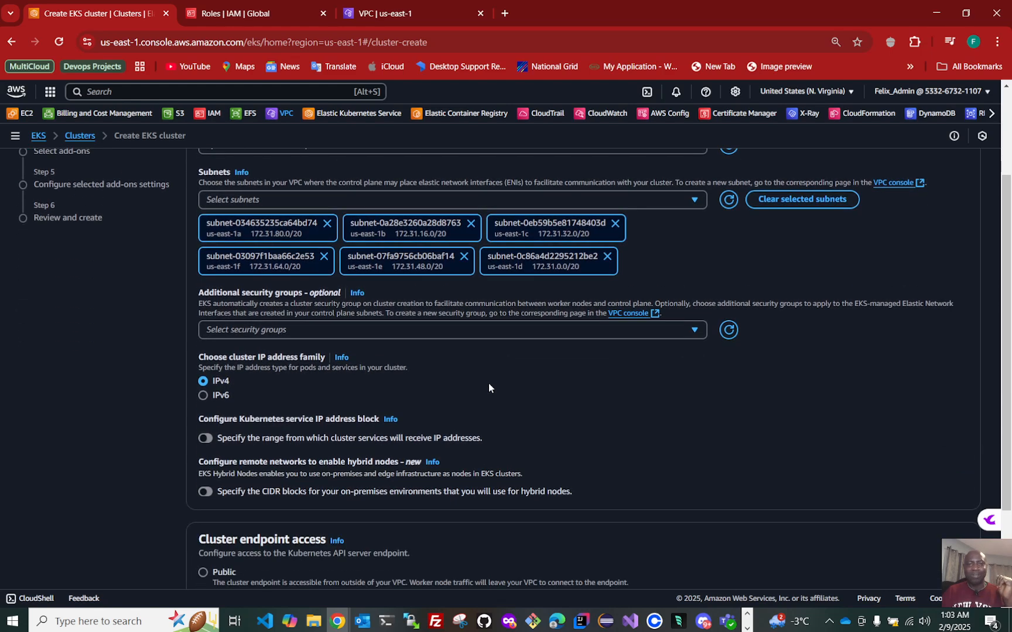
left_click(607, 257)
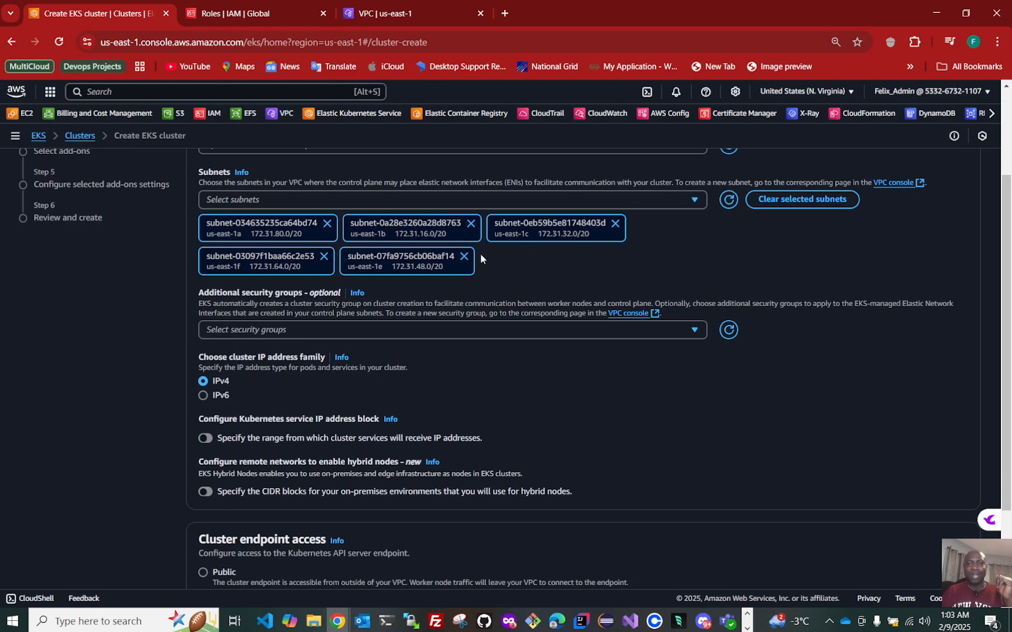
left_click(465, 258)
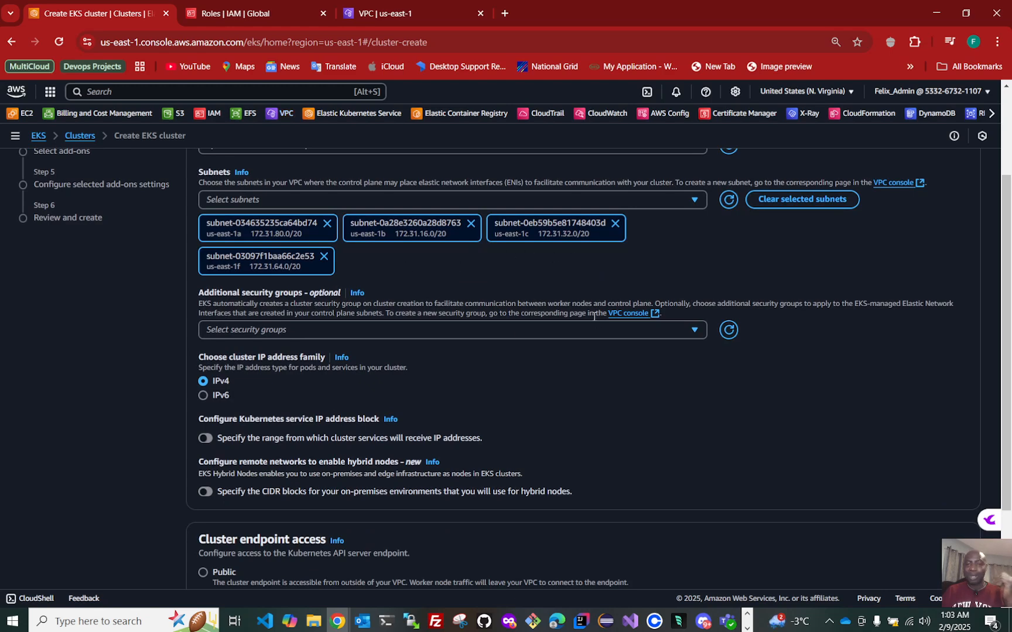
- Keep public and private cluster endpoint access and the default observability settings, and proceed to the add-on selection
scroll(451, 358, "down", 2)
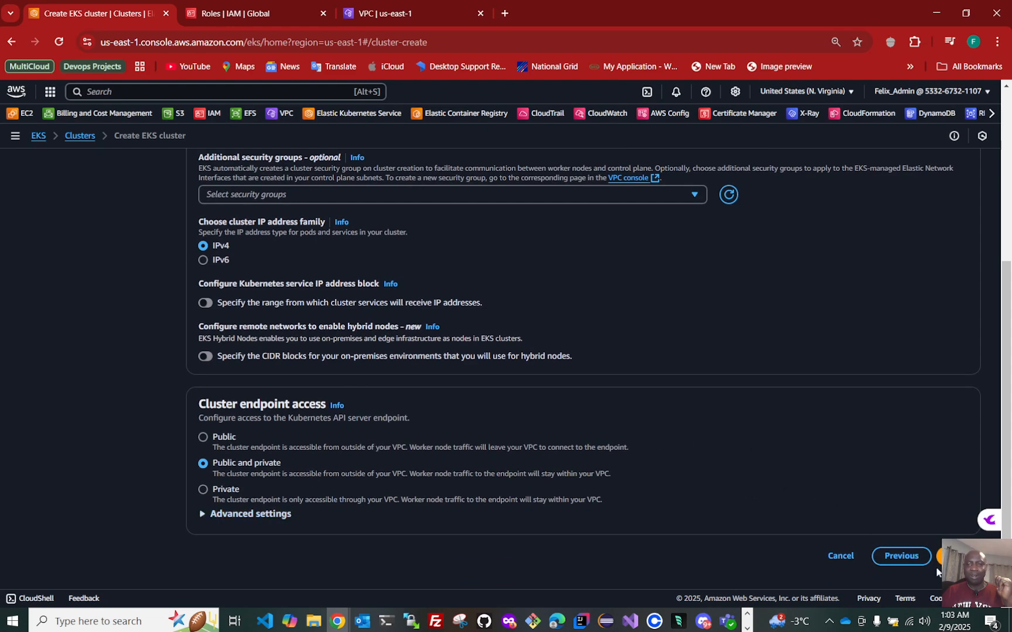
left_click(949, 556)
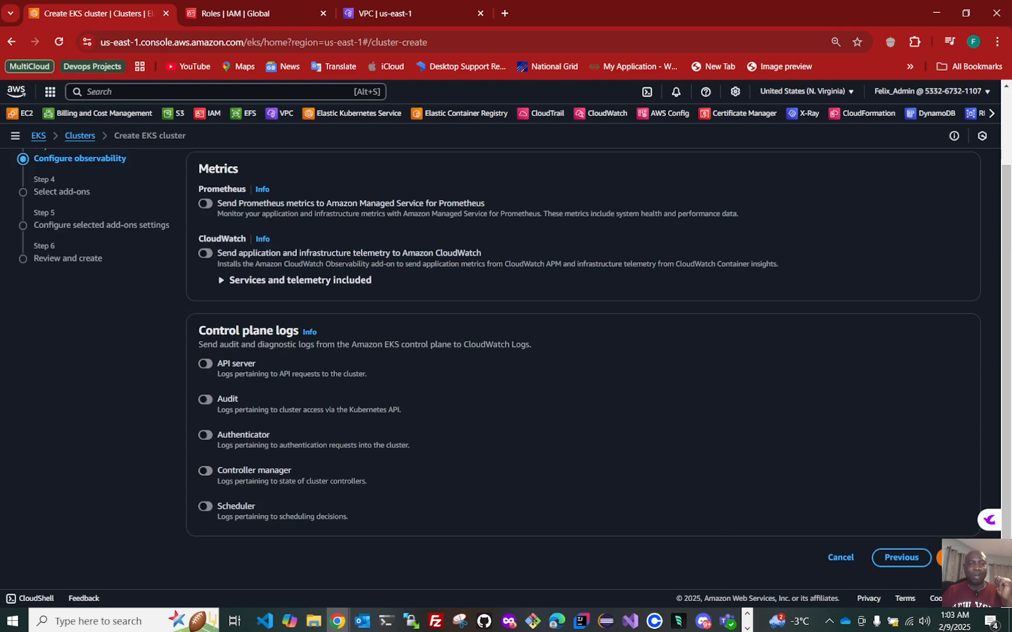
left_click(951, 557)
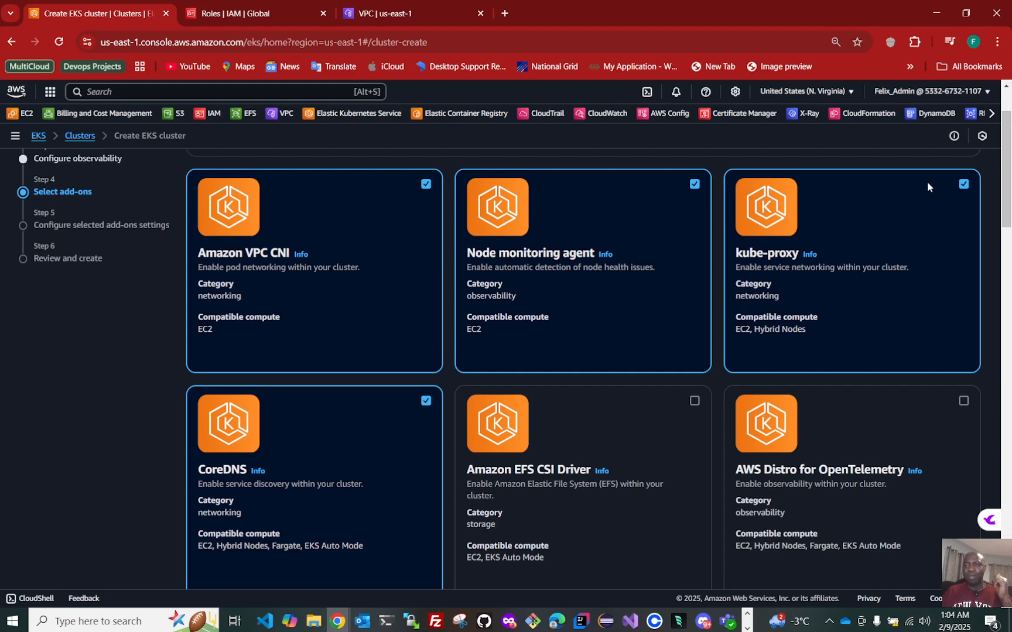
- Review the preselected AWS and community add-ons for the cluster
scroll(633, 366, "down", 2)
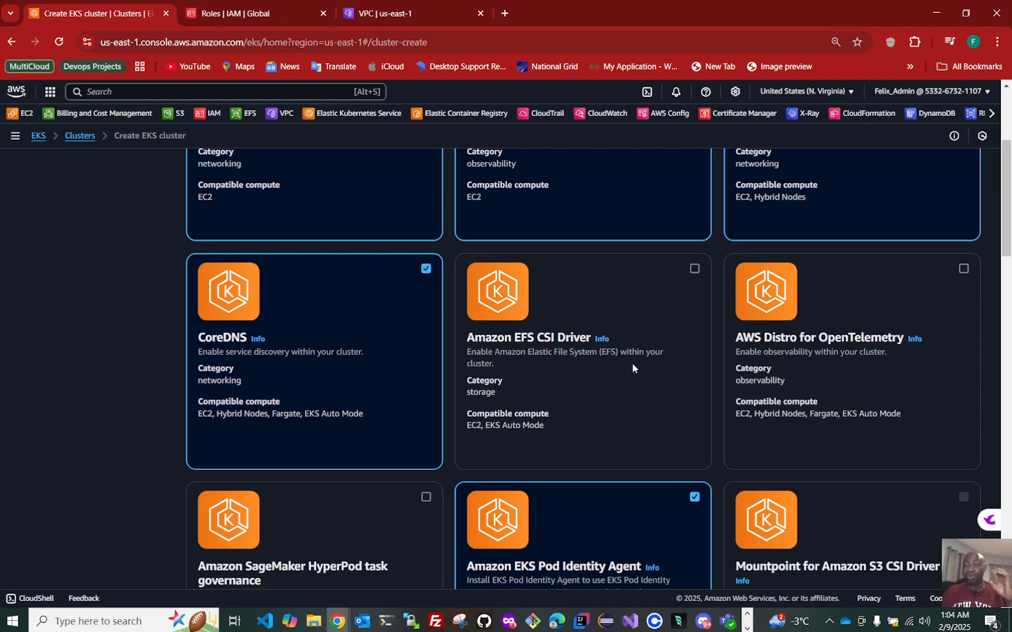
scroll(597, 361, "up", 3)
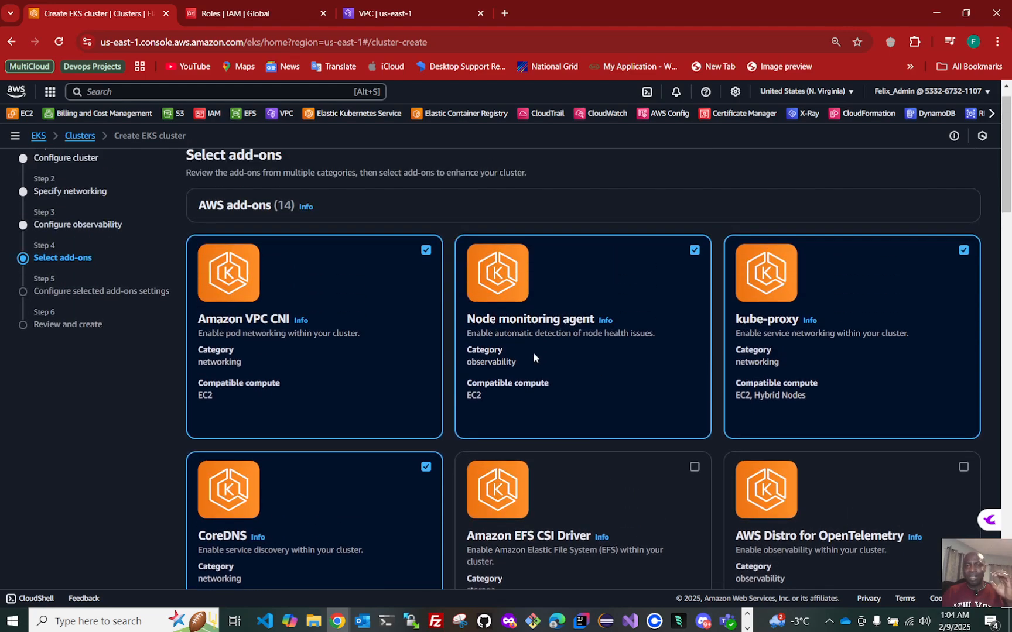
scroll(667, 362, "down", 15)
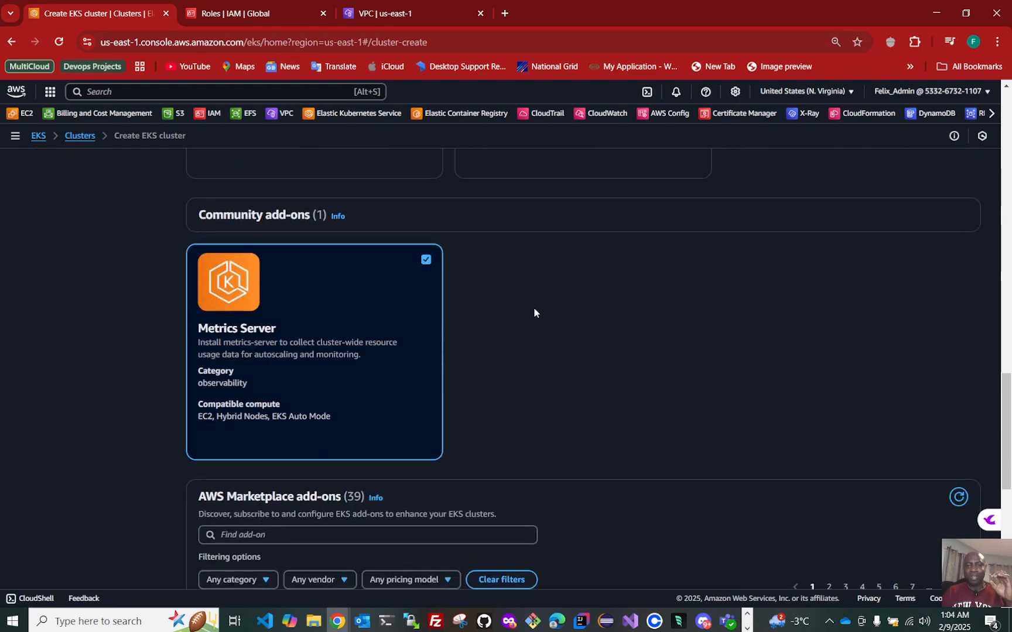
scroll(647, 344, "up", 5)
scroll(645, 340, "up", 3)
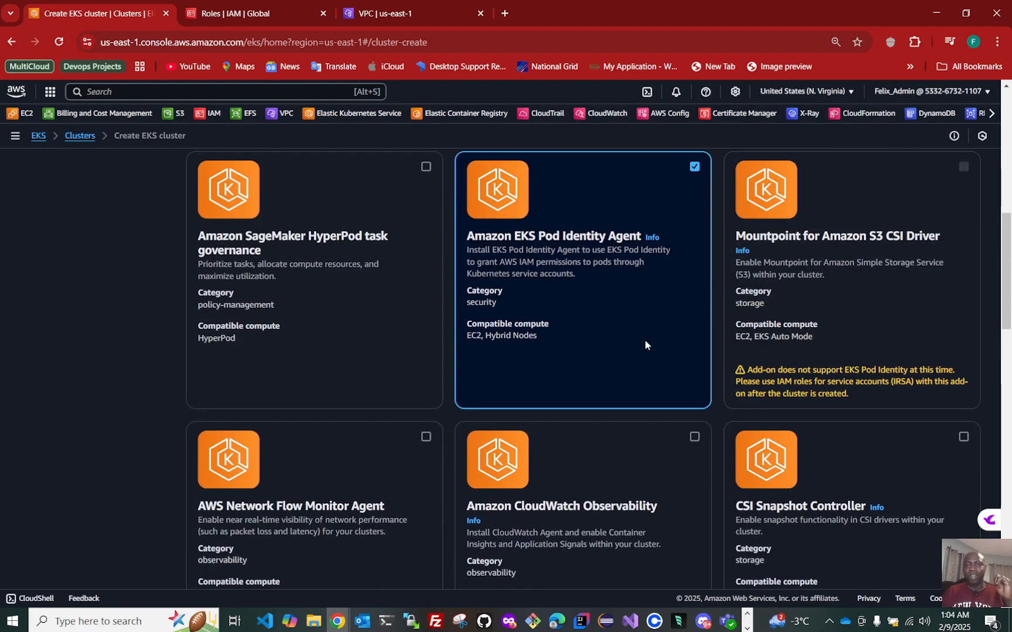
scroll(610, 336, "up", 8)
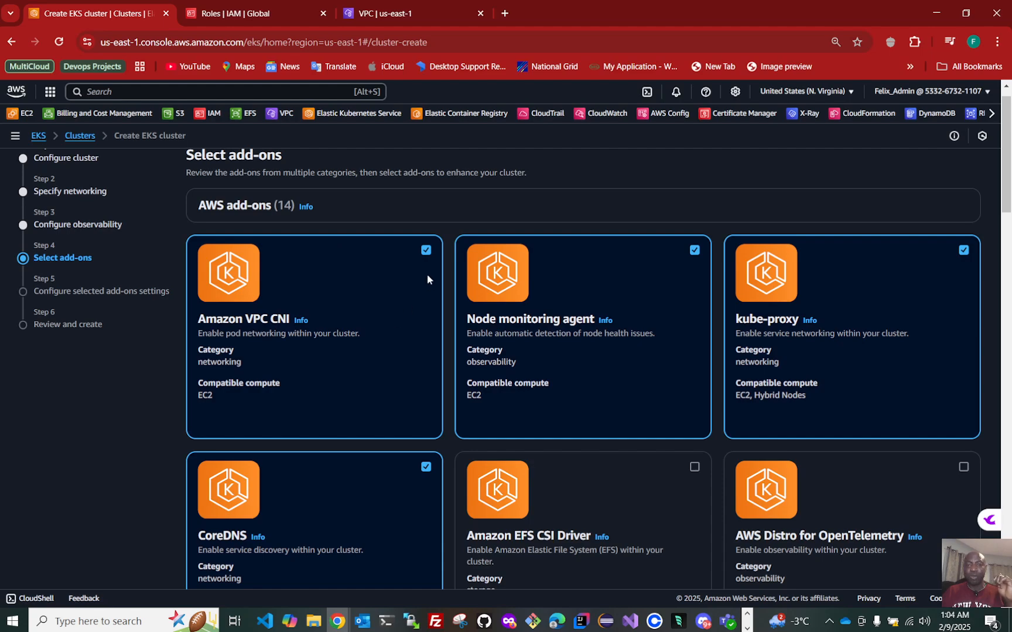
- Temporarily deselect the Amazon VPC CNI add-on, read the warning about its absence, and select it again
left_click(427, 250)
scroll(564, 323, "down", 12)
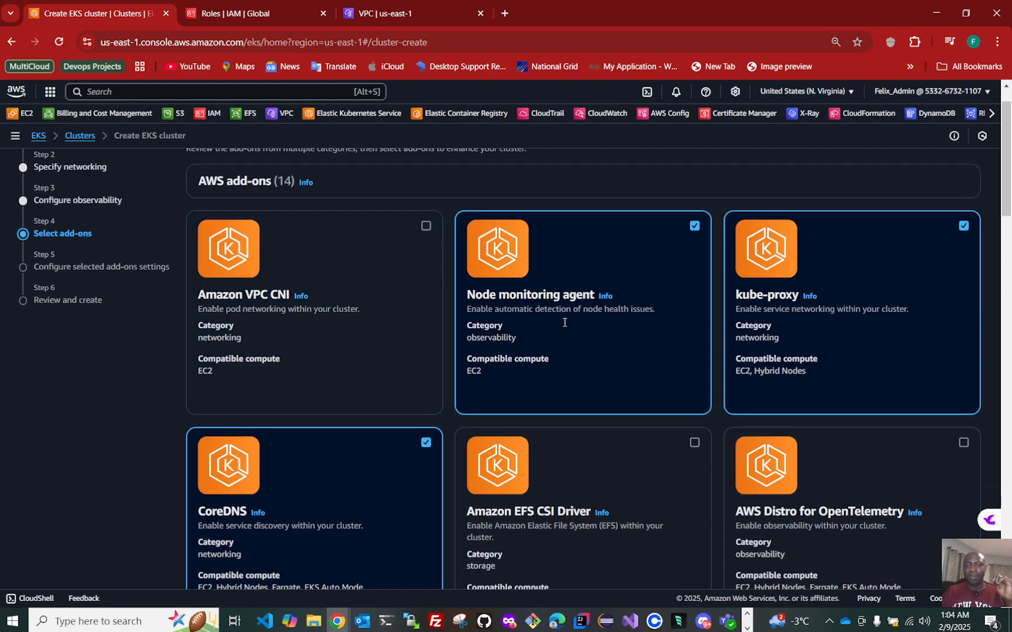
scroll(564, 323, "down", 6)
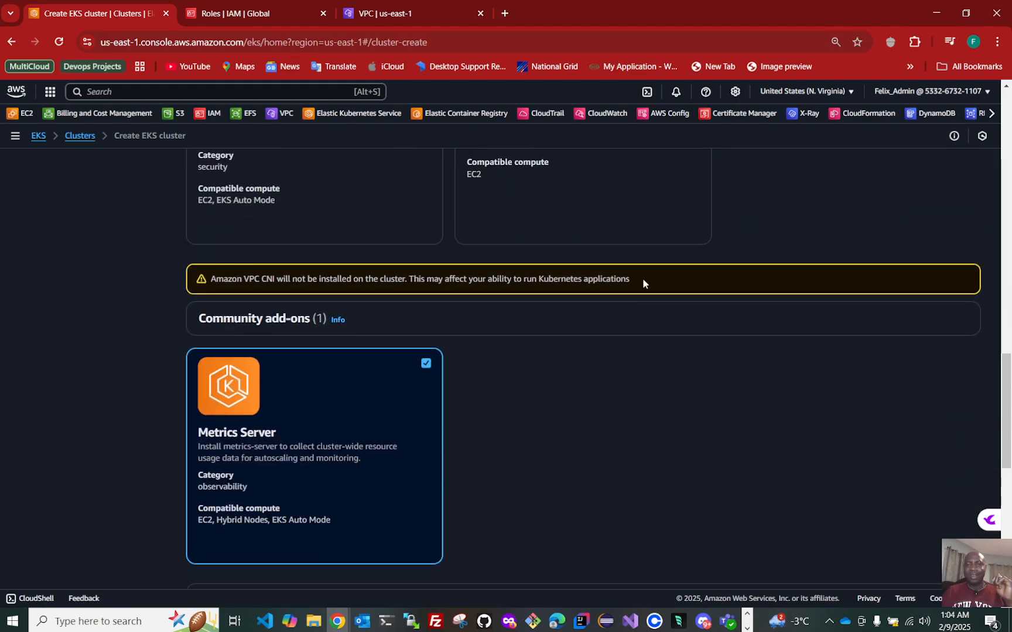
left_click_drag(643, 282, 243, 269)
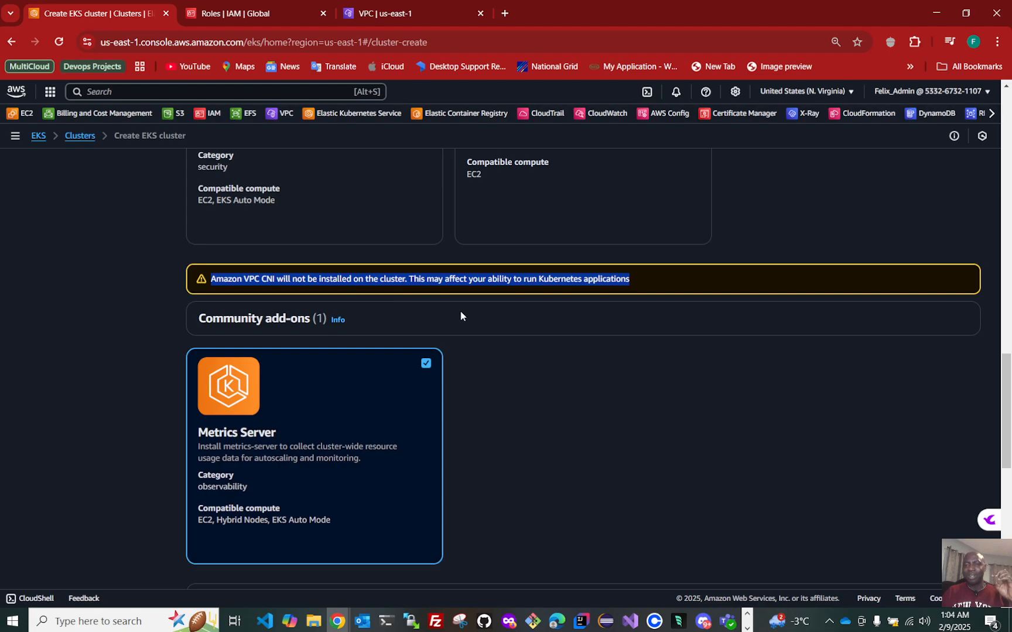
scroll(459, 316, "up", 10)
scroll(433, 309, "up", 4)
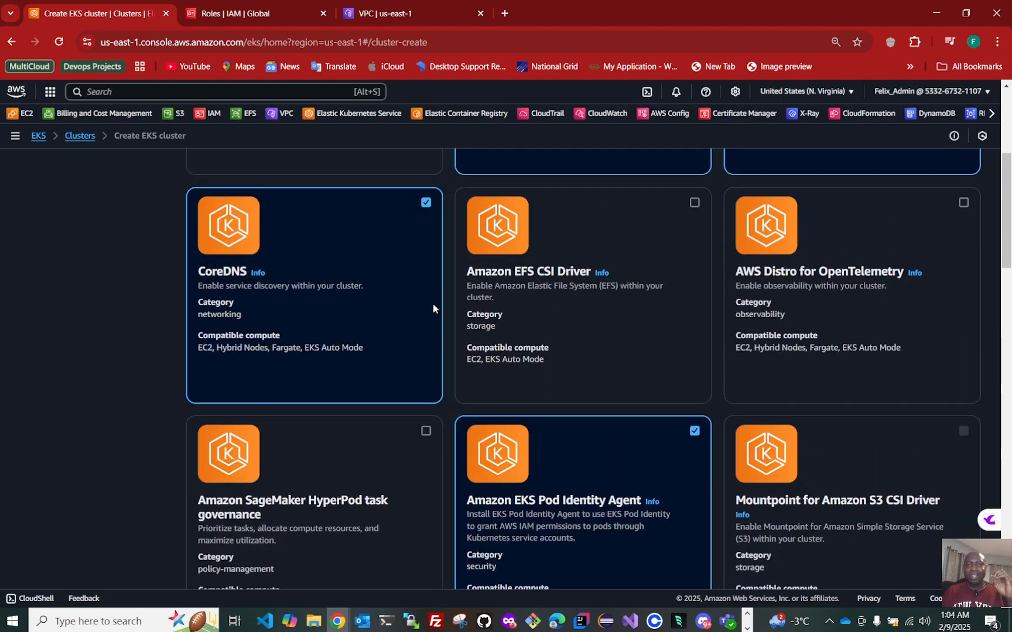
scroll(432, 246, "up", 4)
left_click(426, 276)
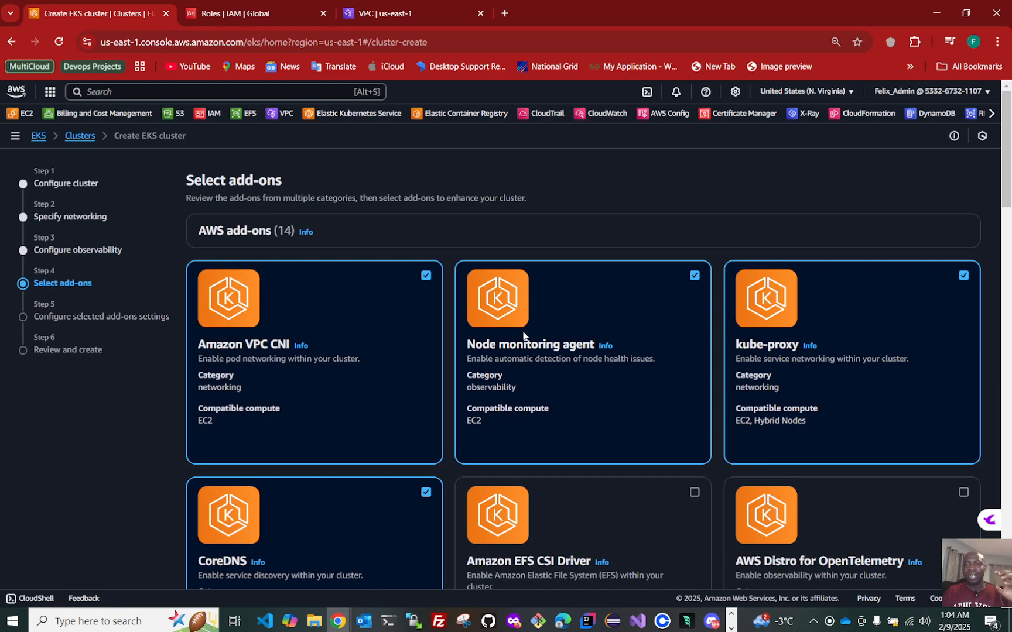
- Examine the optional AWS, community and AWS Marketplace add-ons offered for the cluster
scroll(523, 335, "down", 12)
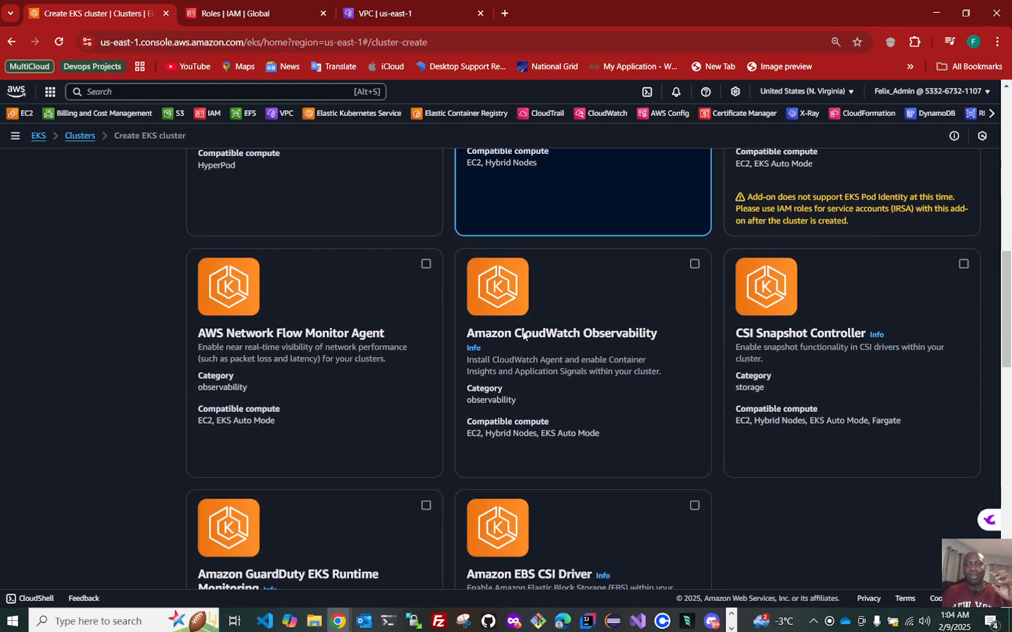
scroll(523, 335, "down", 1)
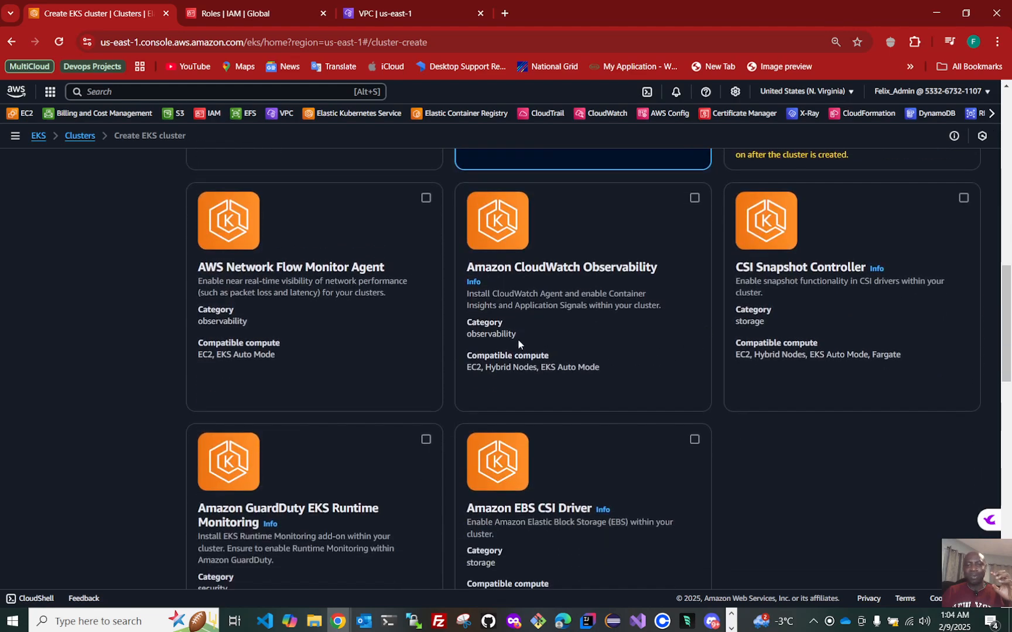
scroll(518, 339, "down", 10)
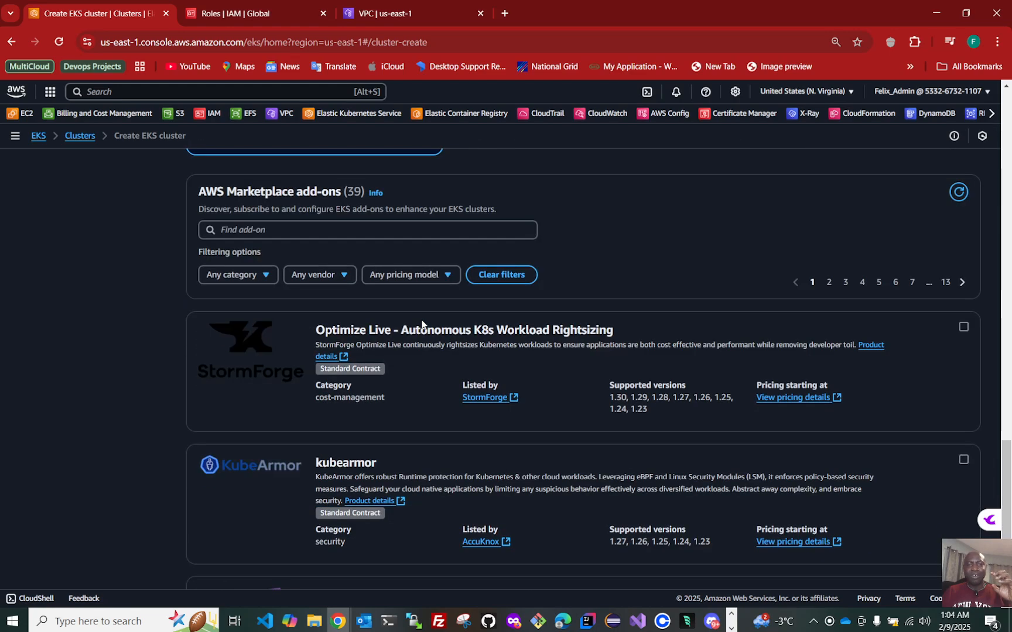
scroll(421, 321, "down", 3)
scroll(420, 321, "up", 3)
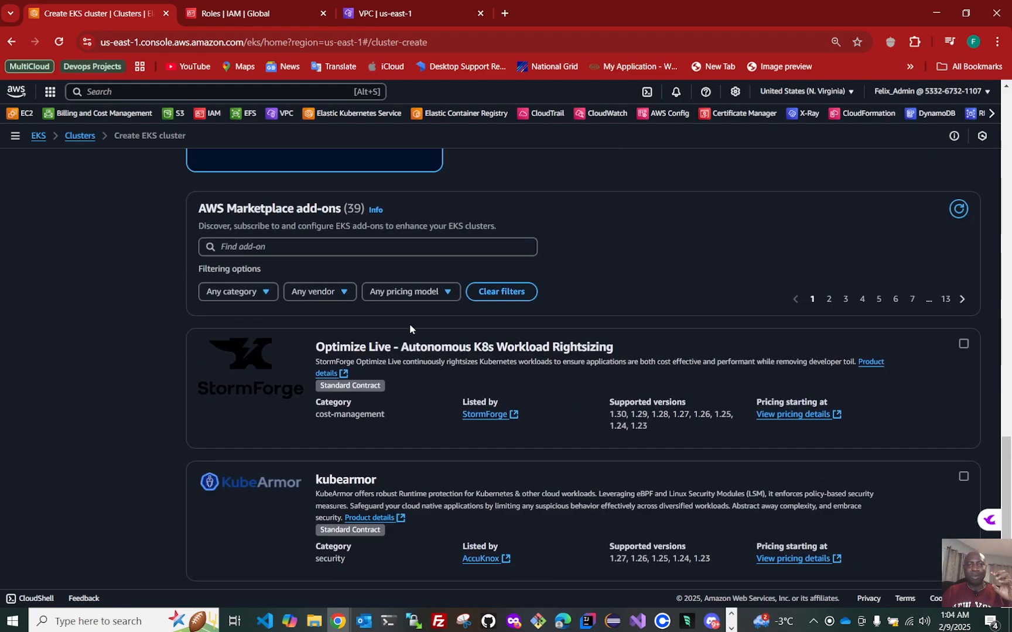
scroll(406, 335, "down", 3)
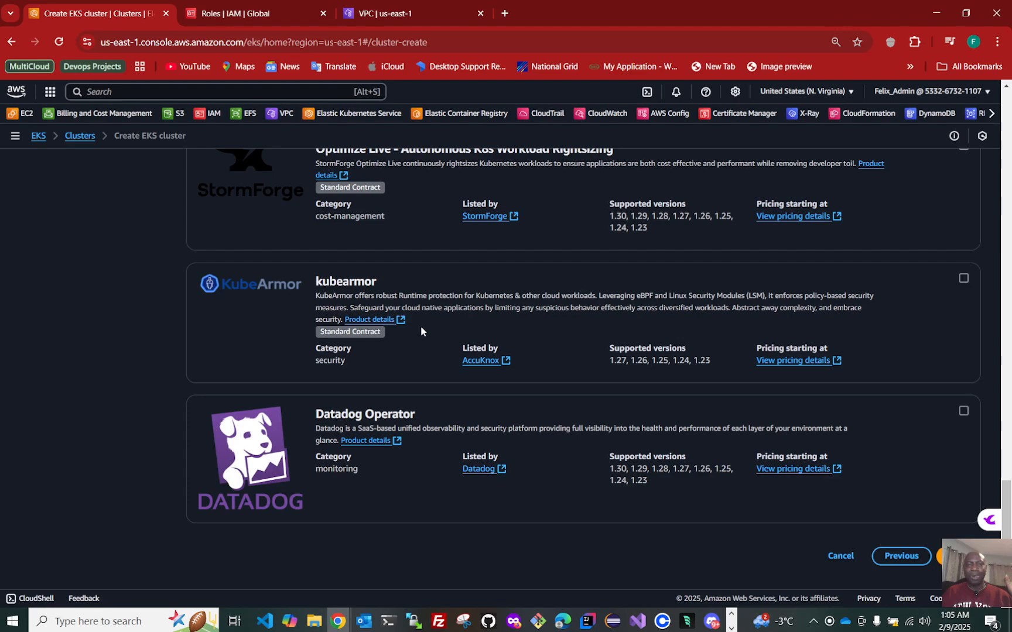
scroll(463, 338, "up", 1)
scroll(464, 338, "up", 10)
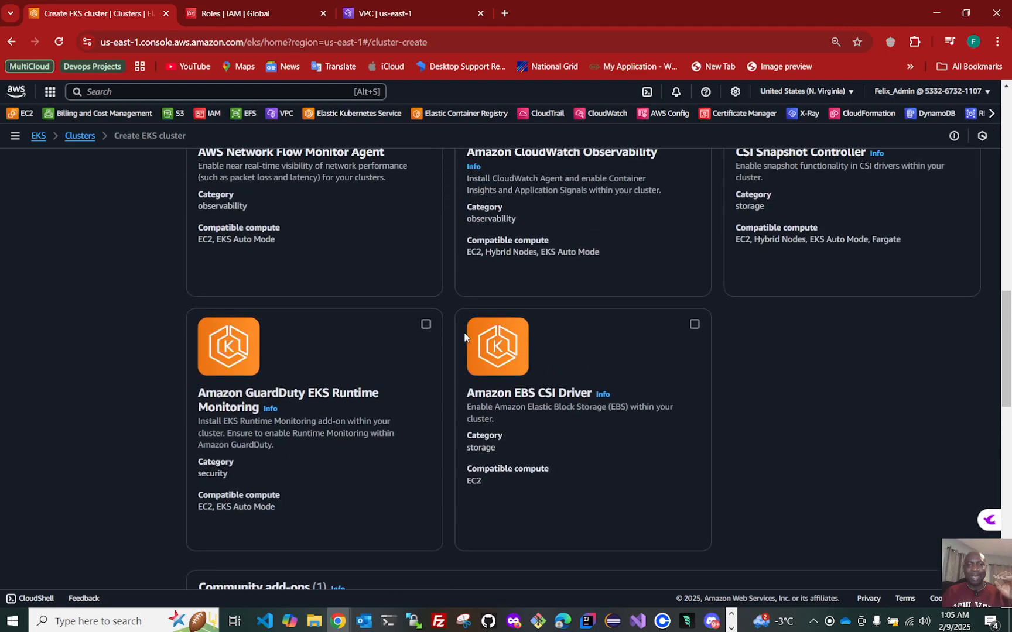
scroll(465, 337, "up", 1)
scroll(580, 351, "up", 4)
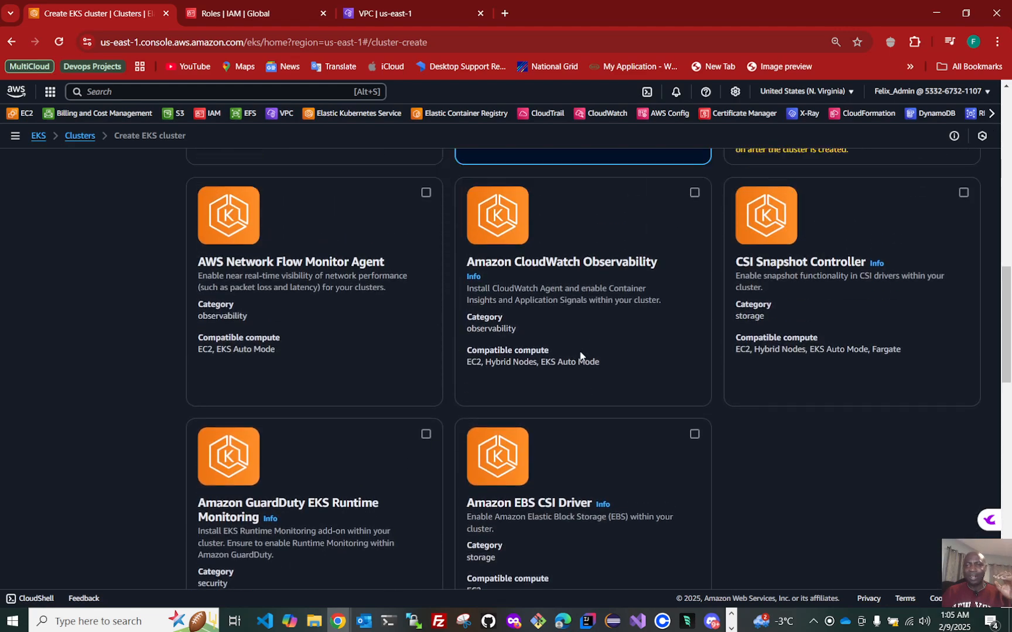
scroll(580, 351, "up", 2)
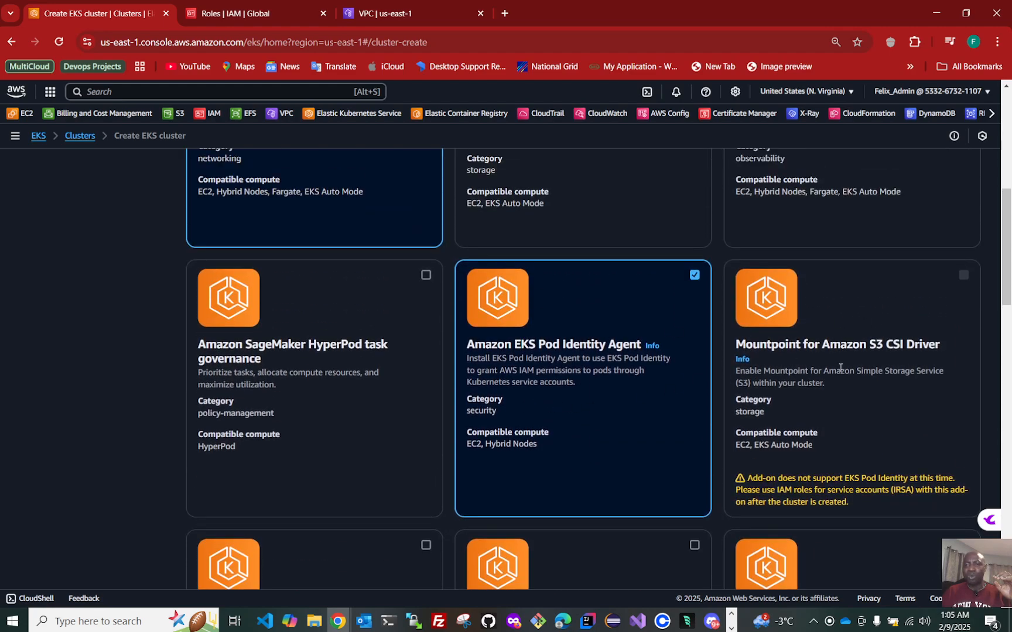
scroll(511, 401, "up", 1)
scroll(517, 401, "up", 5)
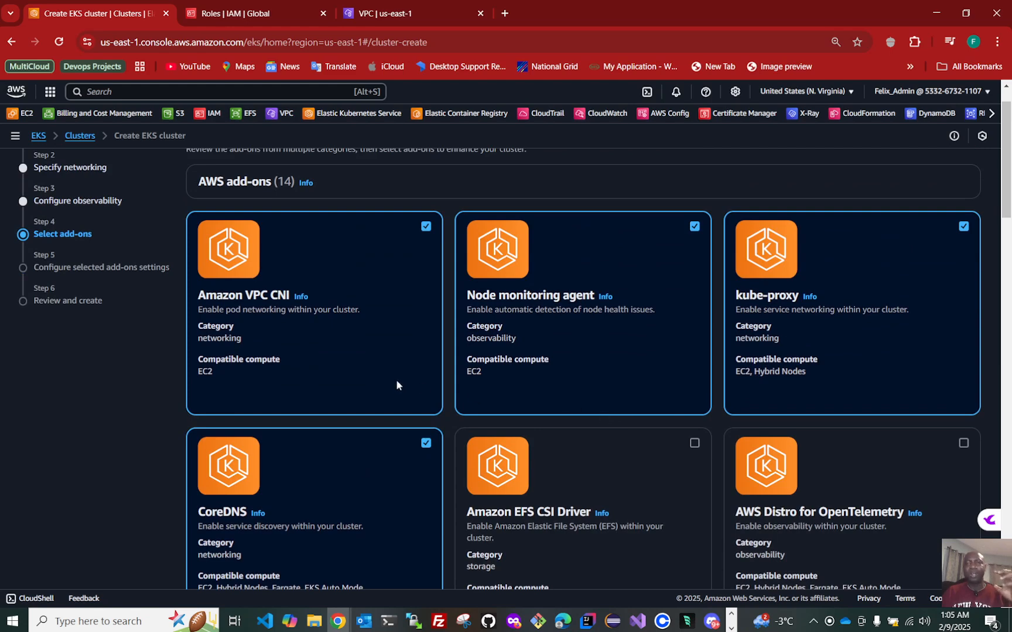
- Keep the preselected add-ons, including Metrics Server, without any Marketplace add-on, and proceed to the add-on settings
scroll(468, 375, "down", 7)
scroll(509, 382, "down", 14)
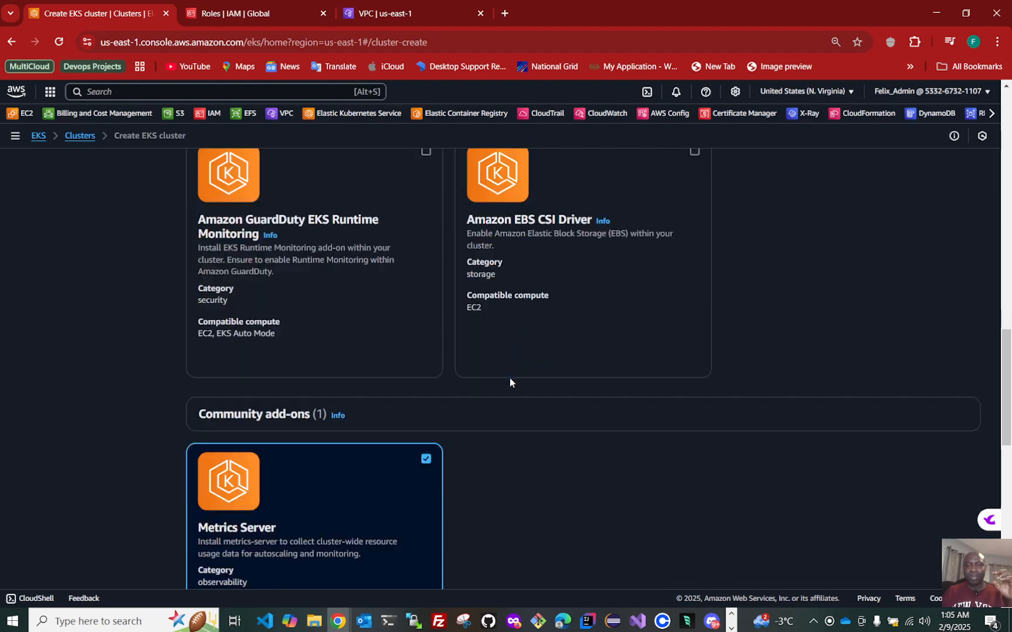
scroll(510, 382, "up", 5)
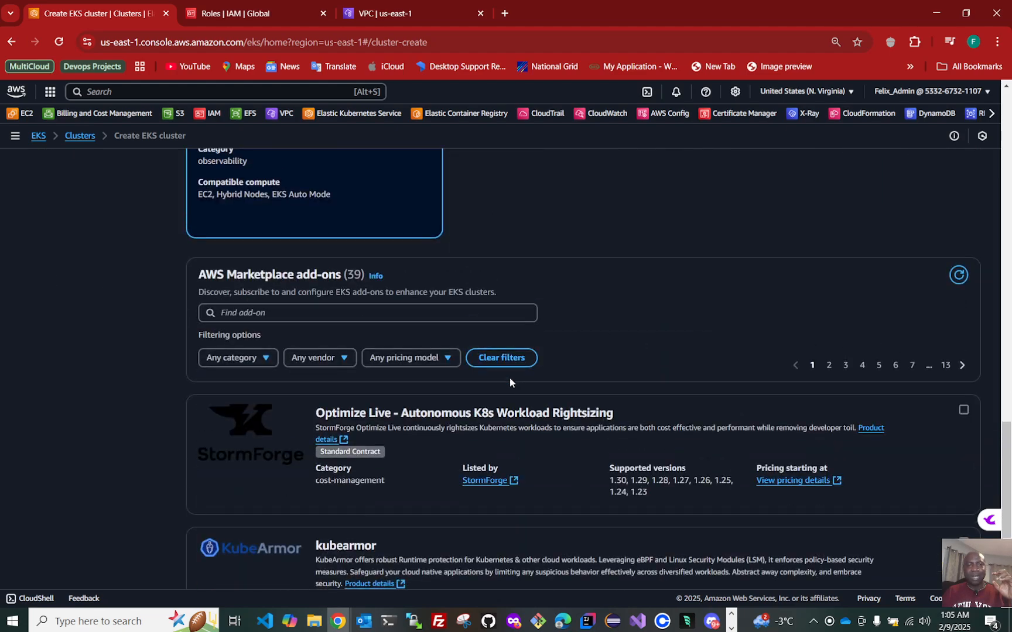
scroll(509, 382, "down", 4)
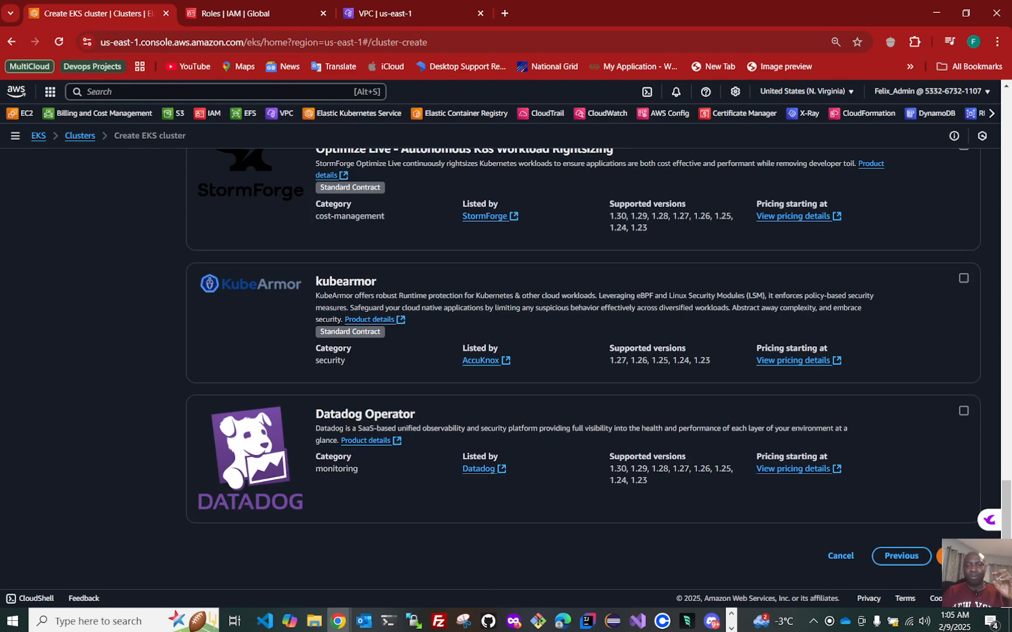
left_click(946, 555)
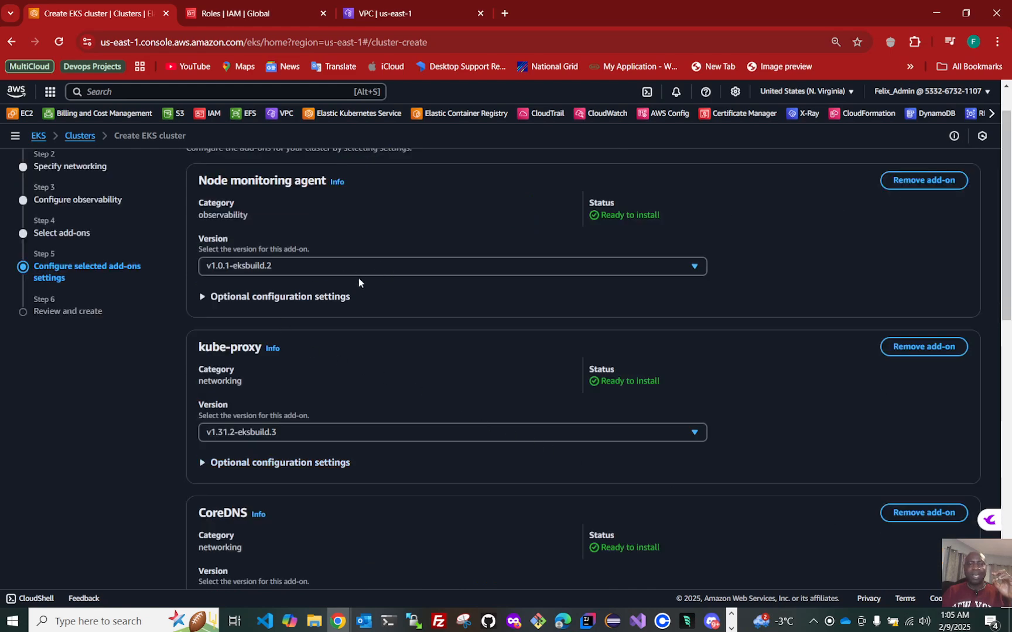
- Check the version choices for kube-proxy, keep the default version of every selected add-on, and proceed to the final review
scroll(358, 278, "up", 1)
scroll(363, 269, "down", 7)
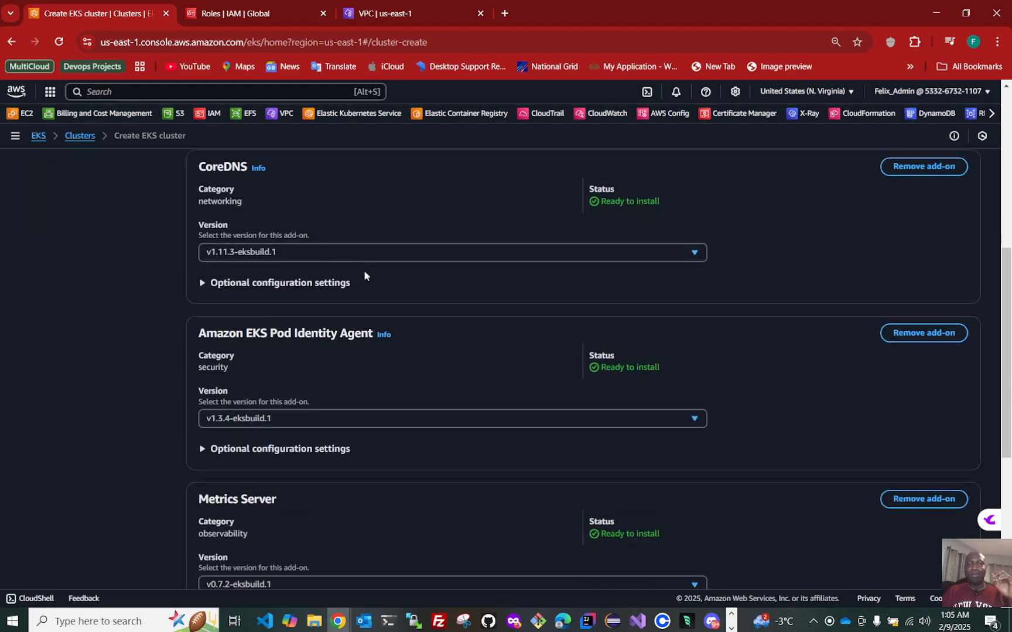
scroll(363, 275, "down", 6)
scroll(364, 276, "up", 13)
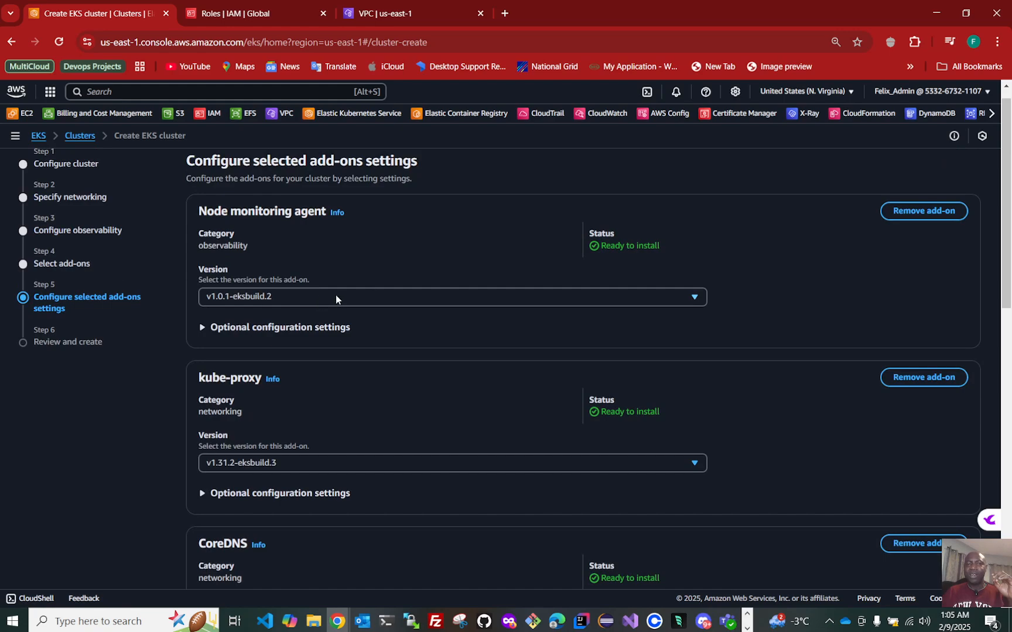
left_click(335, 300)
left_click(326, 300)
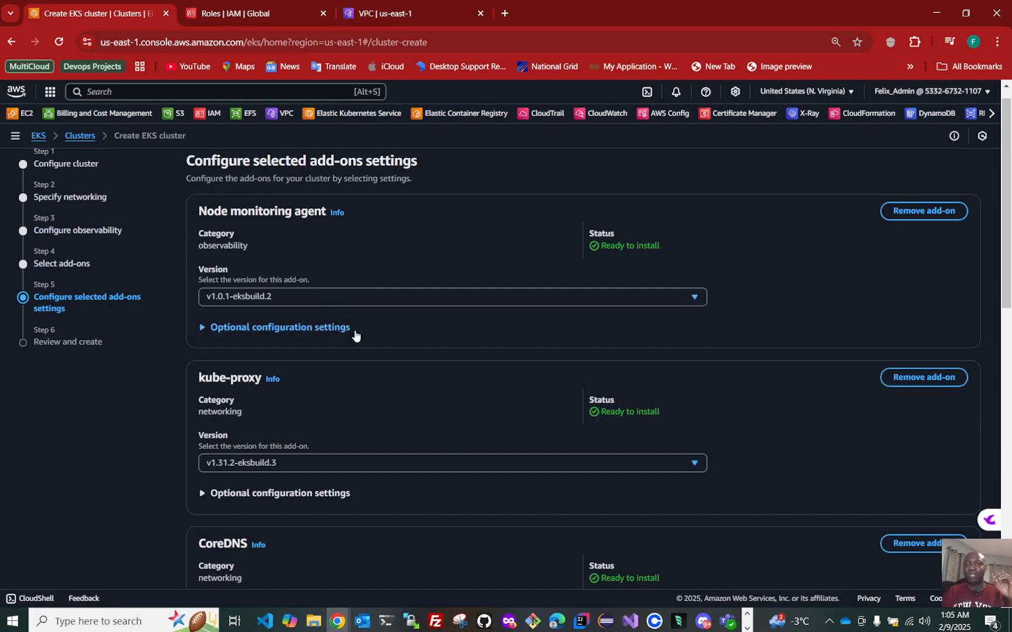
scroll(353, 339, "down", 3)
left_click(336, 267)
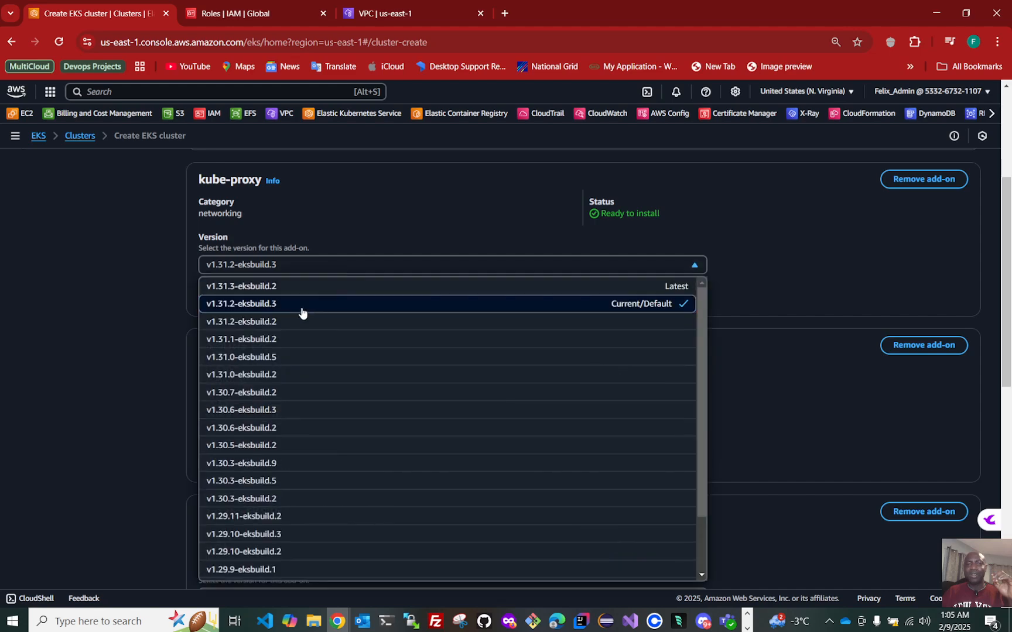
left_click(455, 189)
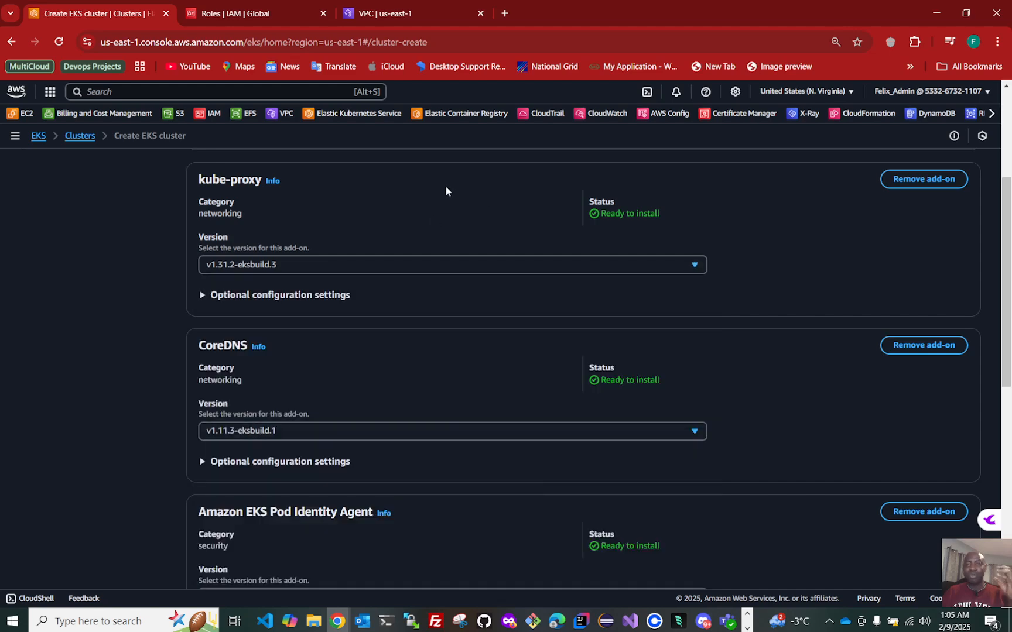
scroll(474, 306, "down", 9)
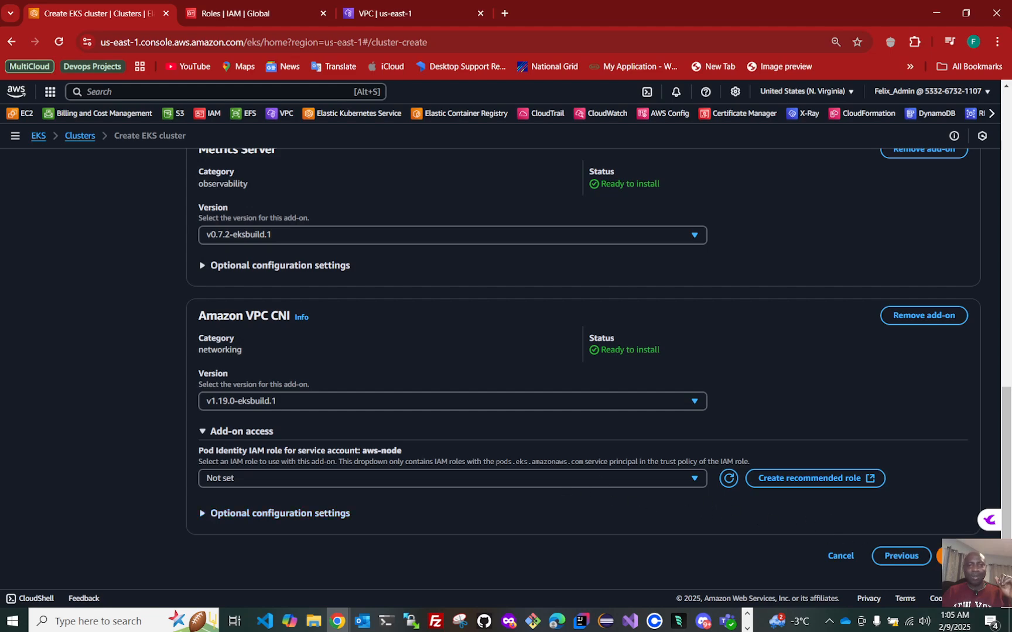
left_click(951, 556)
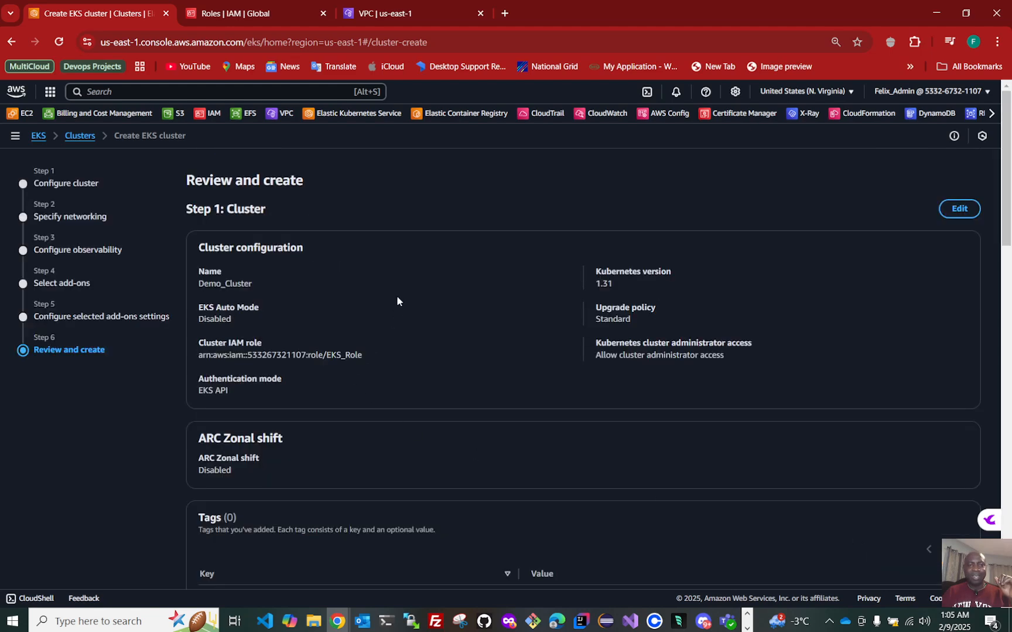
- Review the complete configuration of Demo_Cluster, from cluster settings to add-on versions, and create the cluster
scroll(396, 295, "down", 20)
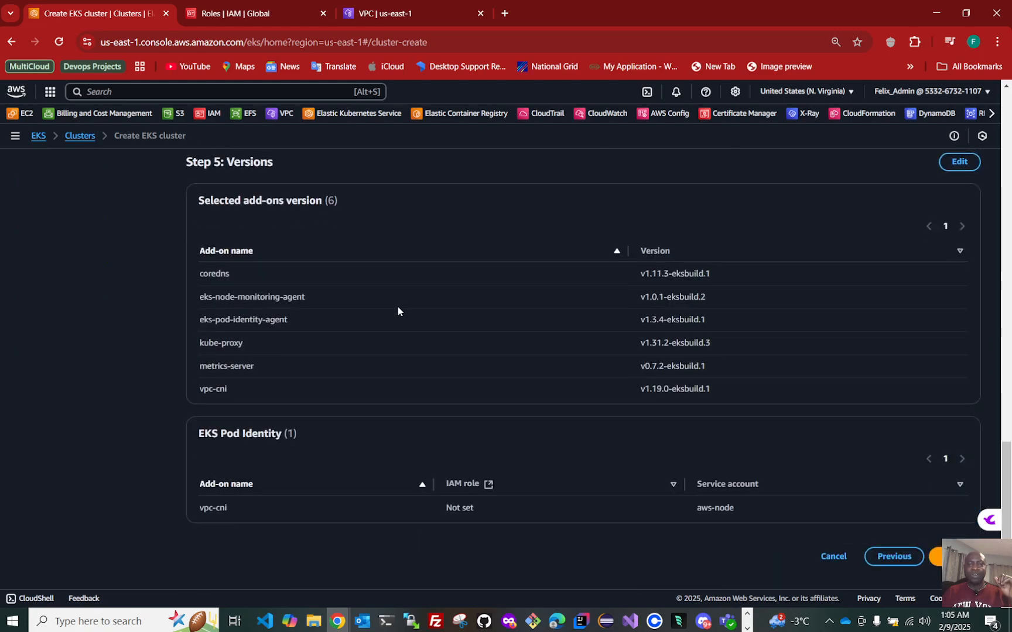
scroll(397, 305, "up", 15)
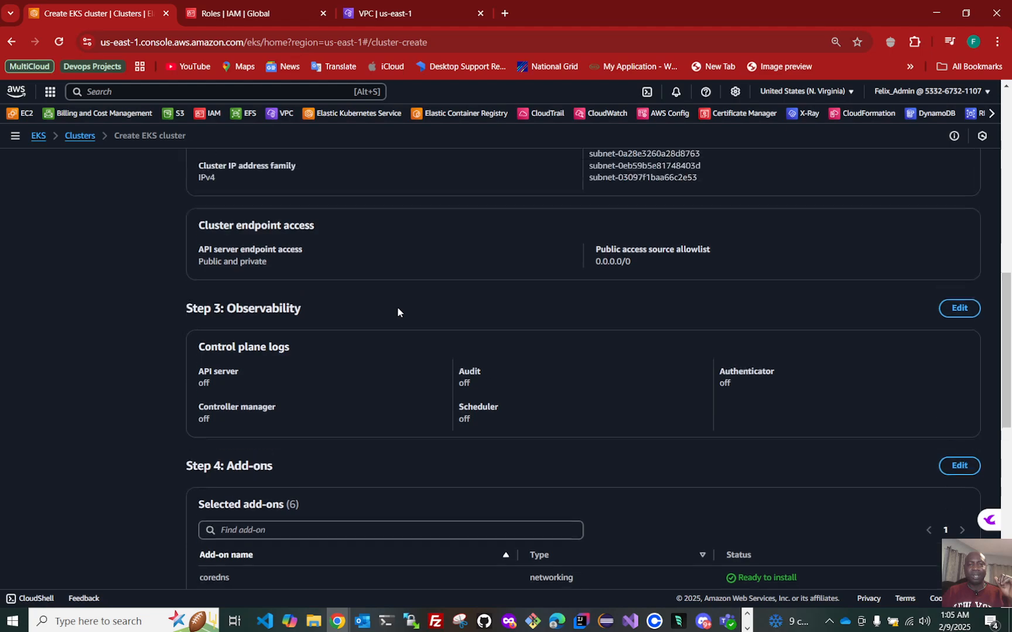
scroll(396, 312, "up", 4)
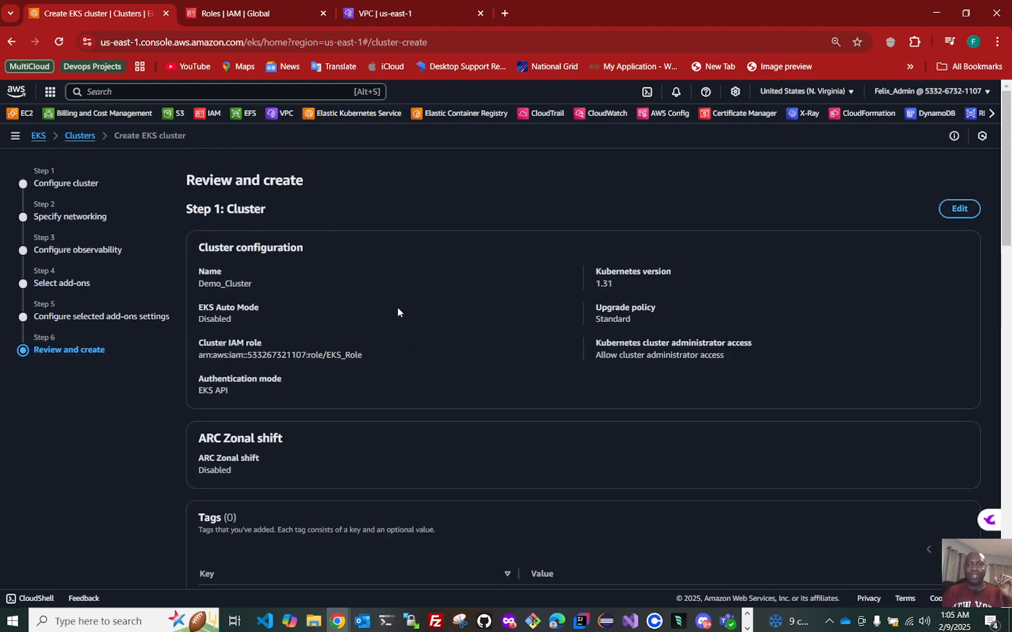
scroll(397, 312, "down", 10)
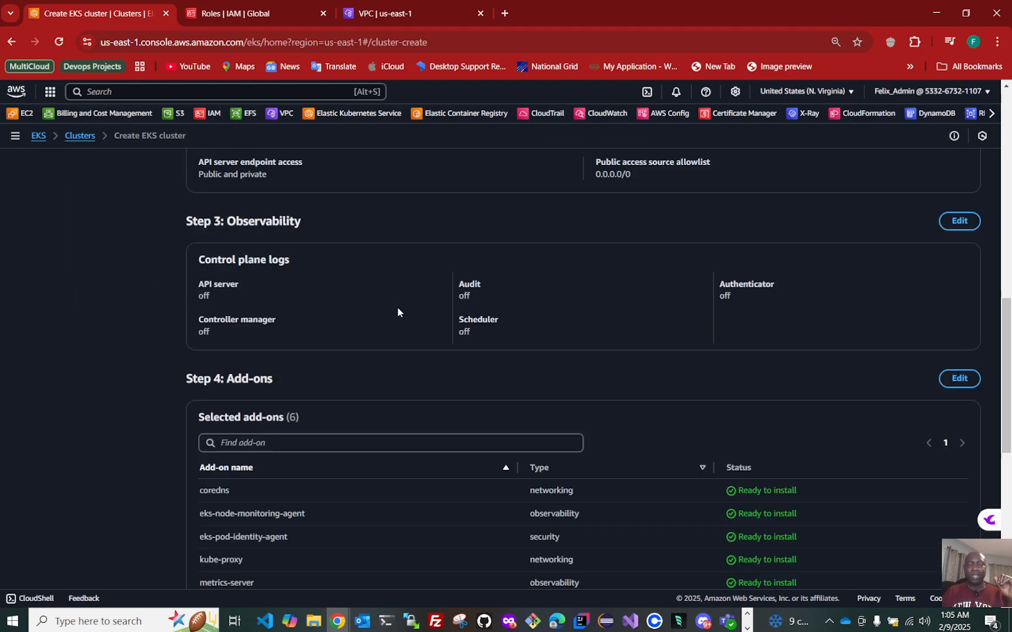
scroll(397, 312, "down", 4)
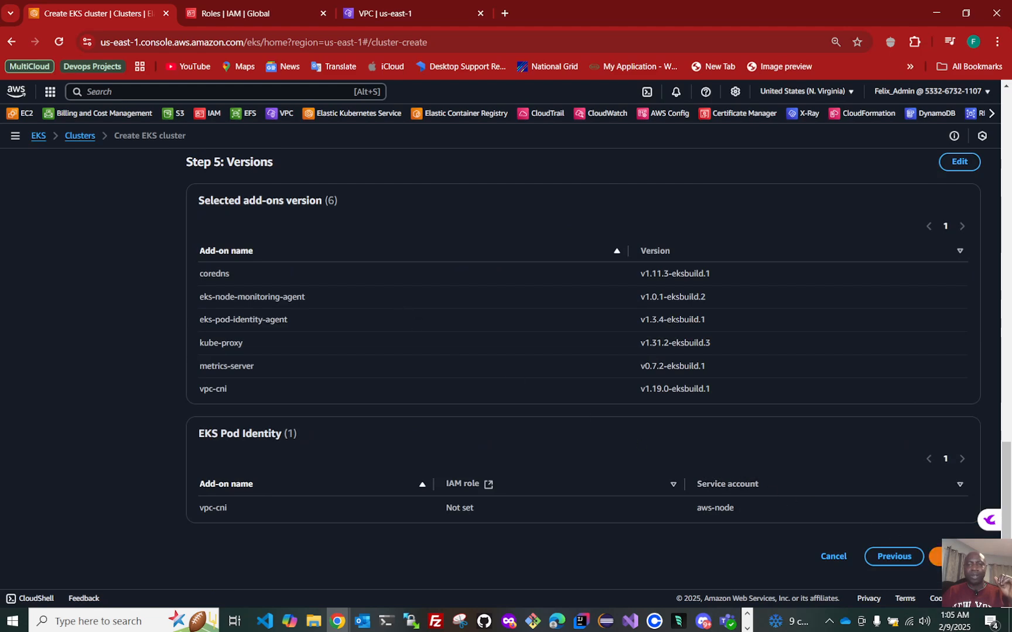
left_click(954, 556)
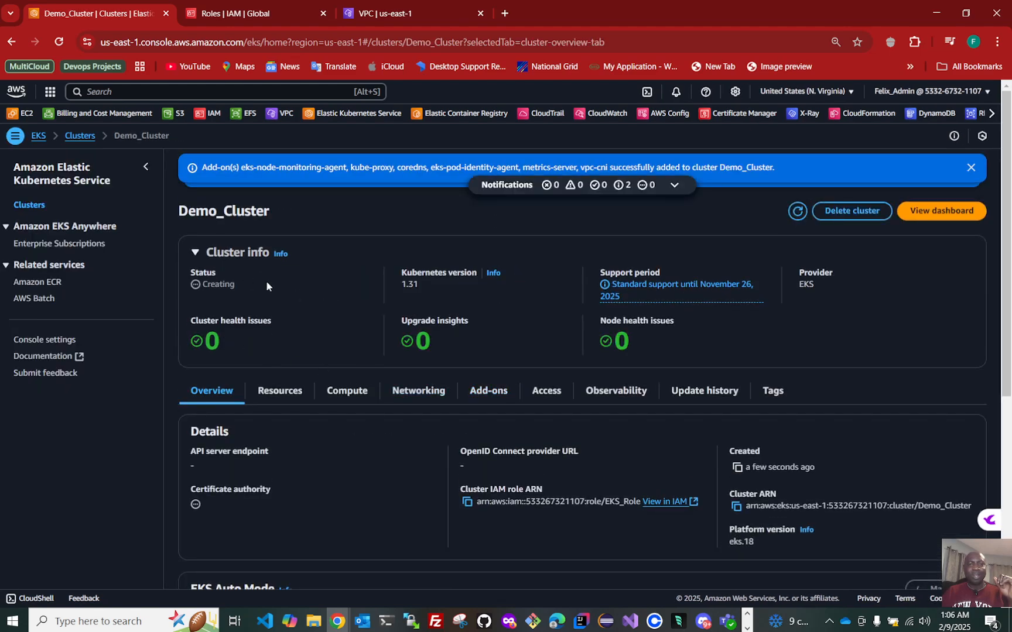
- Check the creation status of Demo_Cluster in its cluster info
left_click_drag(266, 280, 176, 271)
left_click_drag(257, 288, 188, 292)
left_click(282, 285)
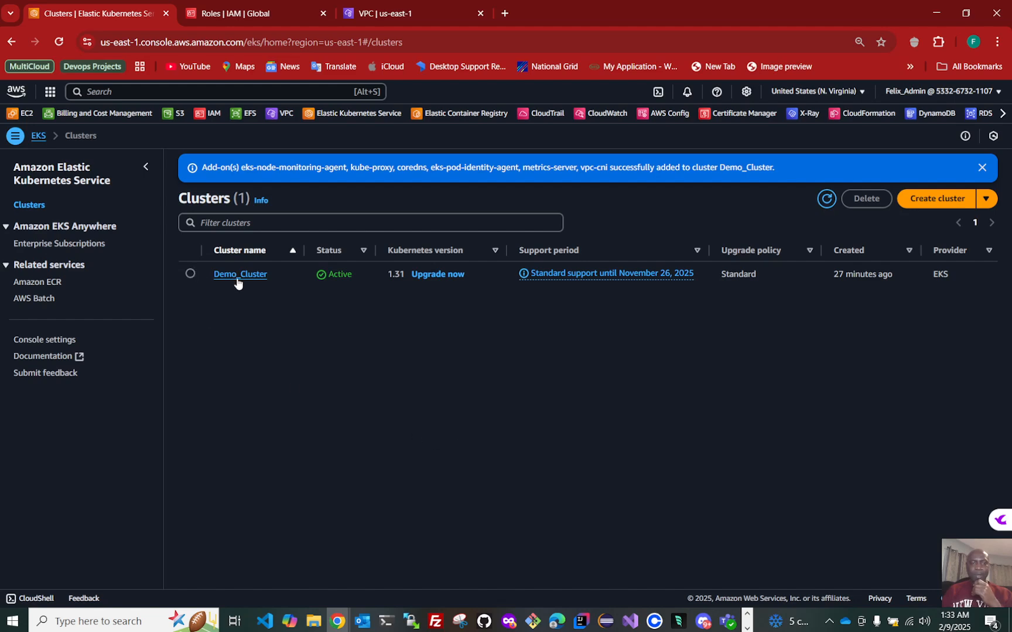
- Open Demo_Cluster from the cluster list and examine its overview details, Auto Mode, version, zonal shift and encryption settings
left_click(191, 273)
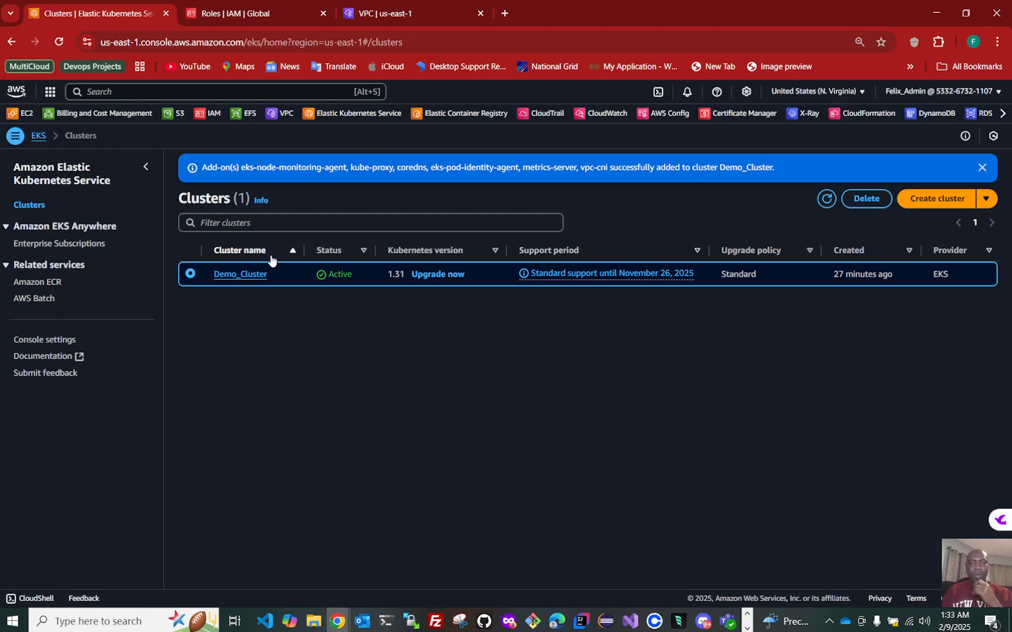
left_click(241, 274)
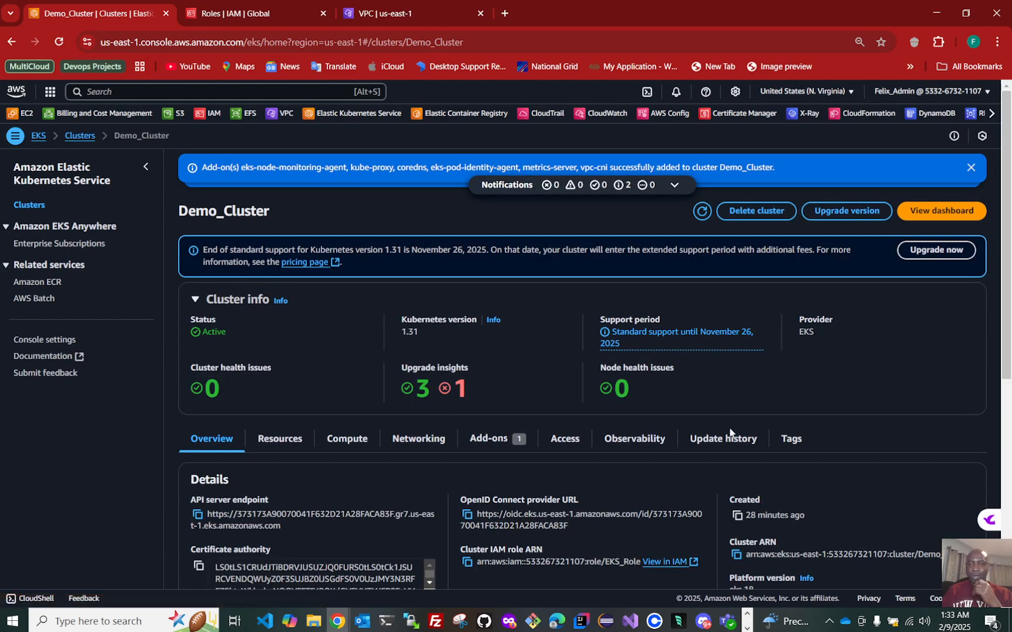
scroll(429, 392, "down", 2)
scroll(430, 391, "down", 3)
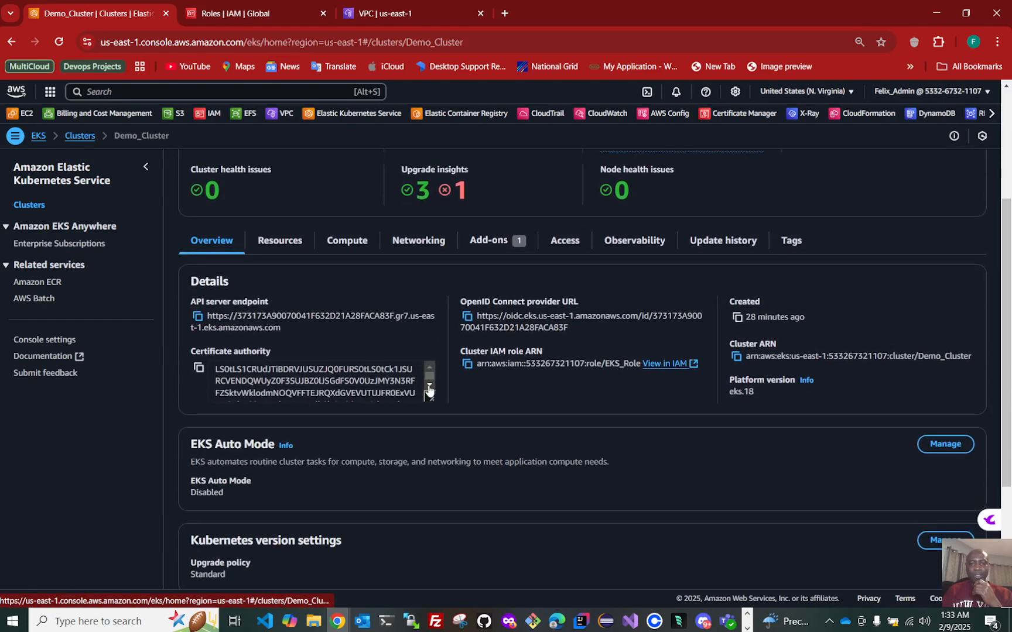
scroll(427, 385, "up", 1)
scroll(304, 373, "down", 1)
scroll(304, 375, "down", 4)
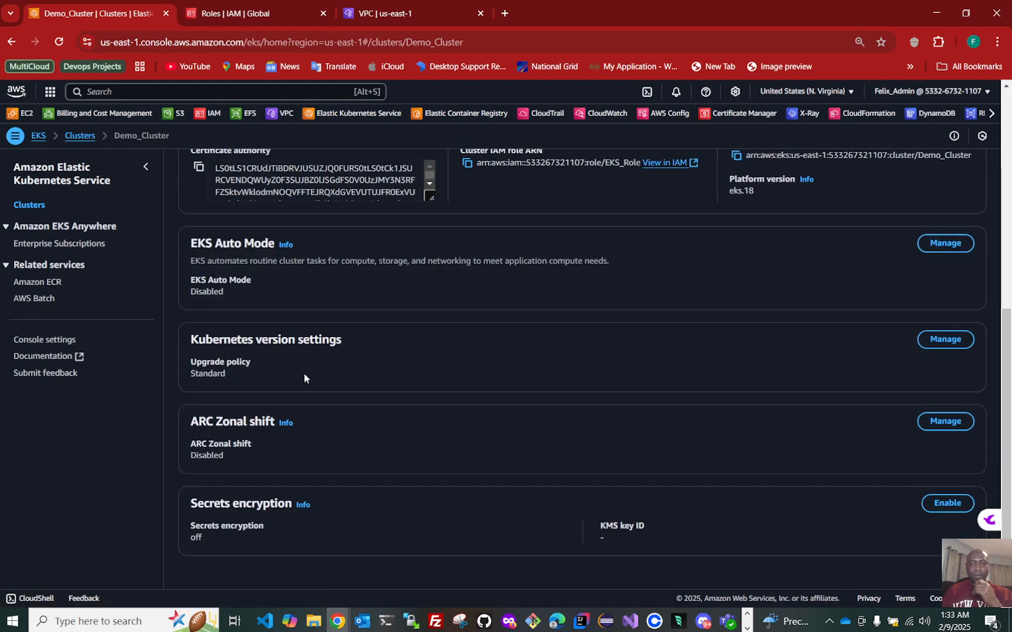
scroll(304, 374, "up", 5)
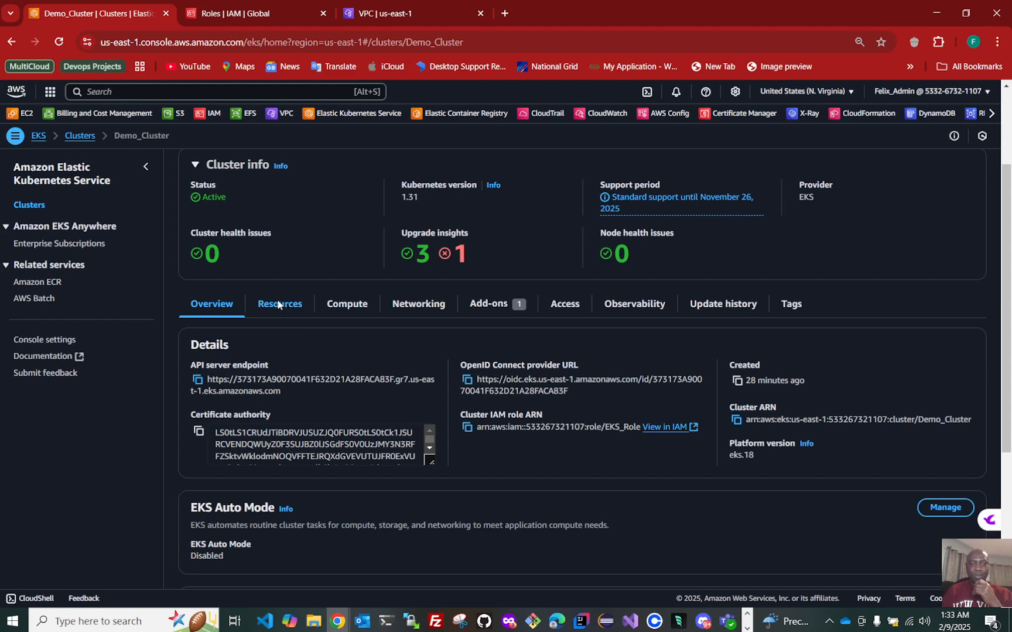
- Inspect the pods among the cluster's resources and display its compute nodes and node groups
left_click(280, 304)
scroll(584, 430, "down", 3)
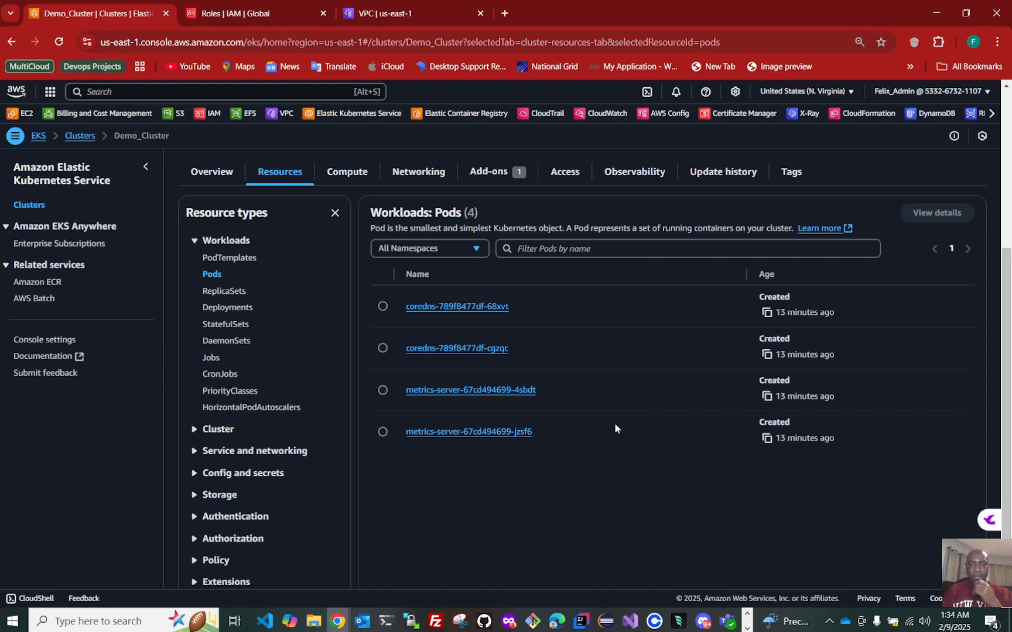
scroll(614, 424, "up", 1)
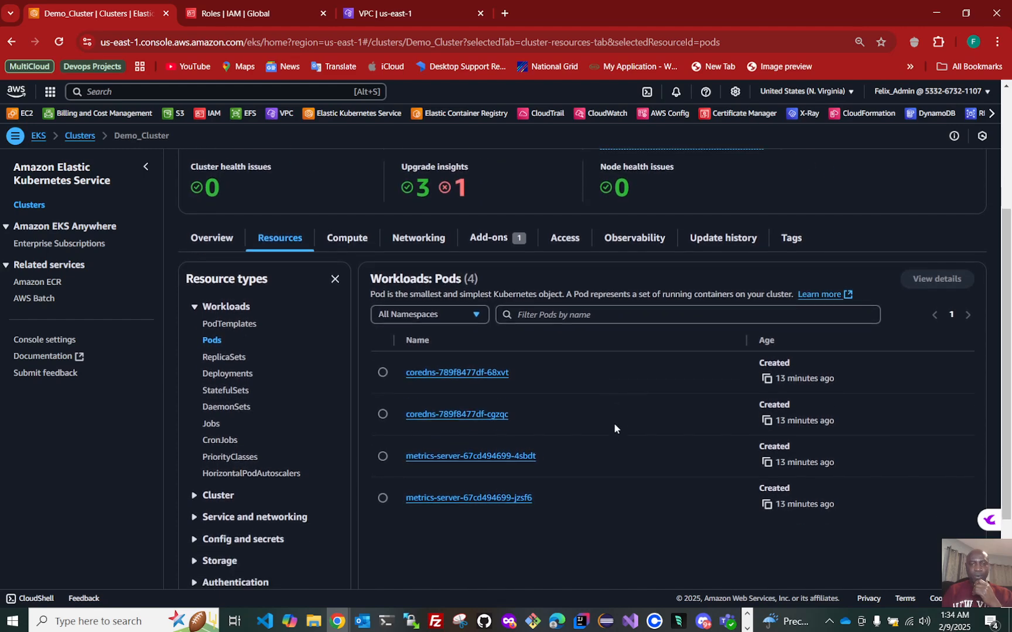
left_click(348, 241)
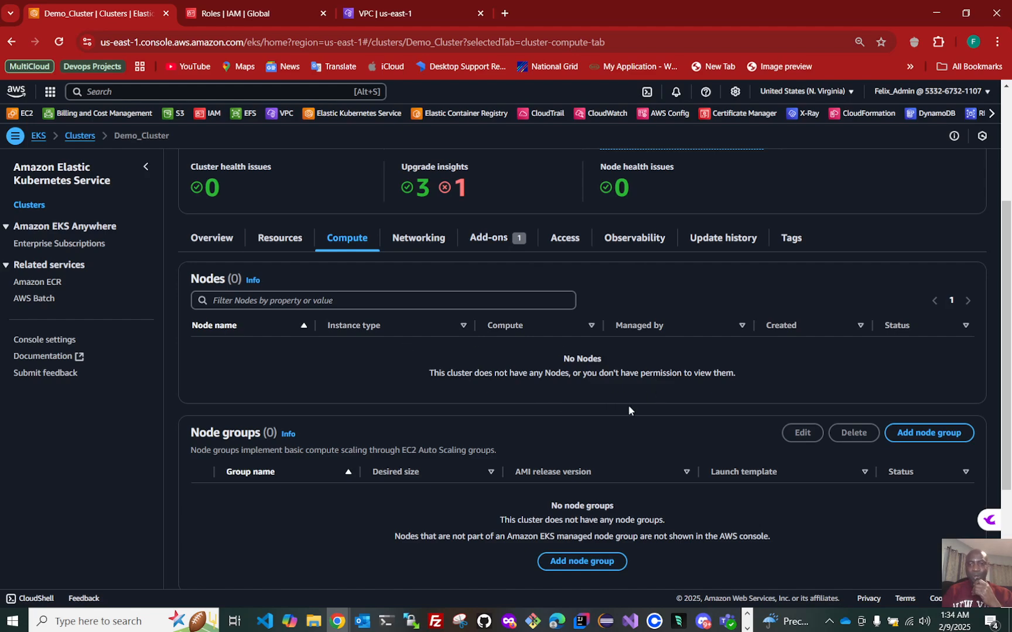
- Examine the nodes, node groups and Fargate profiles in the compute section of Demo_Cluster
scroll(628, 410, "down", 3)
scroll(628, 407, "up", 1)
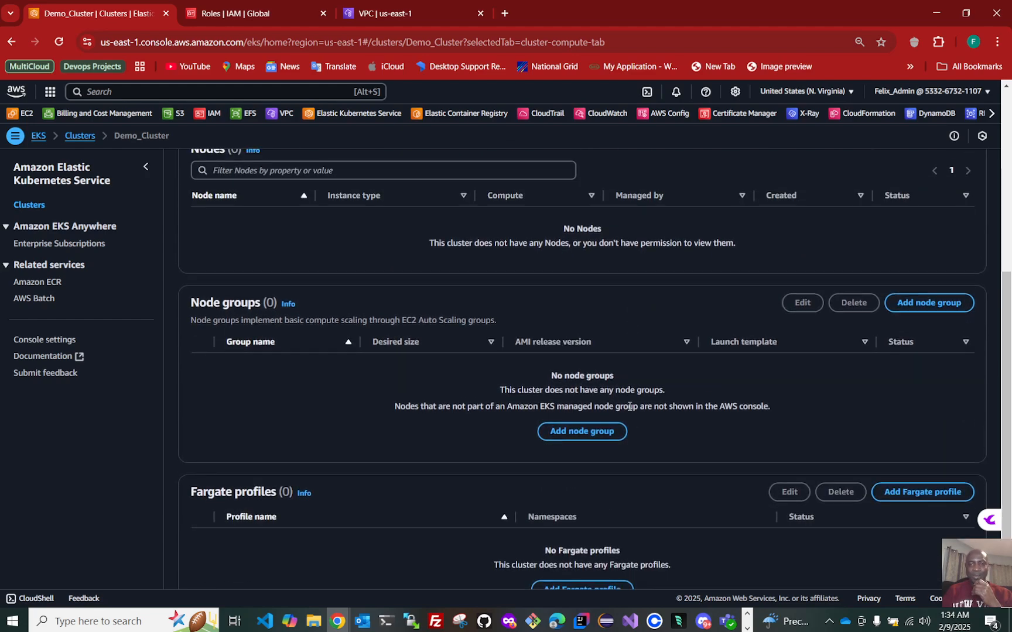
scroll(630, 407, "up", 5)
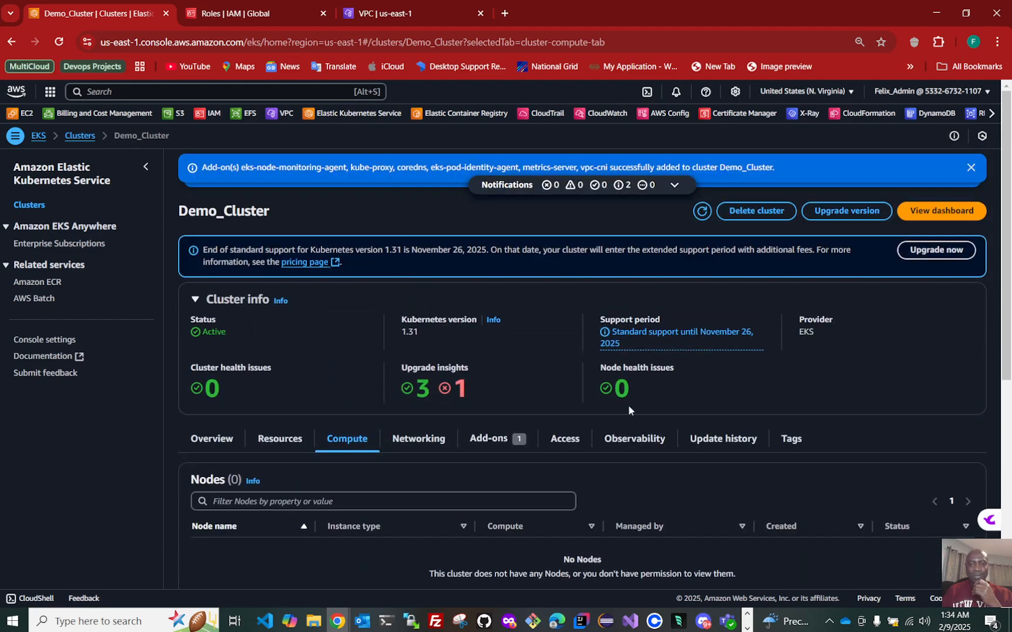
scroll(627, 408, "down", 4)
scroll(421, 294, "up", 4)
scroll(300, 404, "down", 1)
- Return to the overview of Demo_Cluster and review its details and EKS Auto Mode setting
left_click(210, 372)
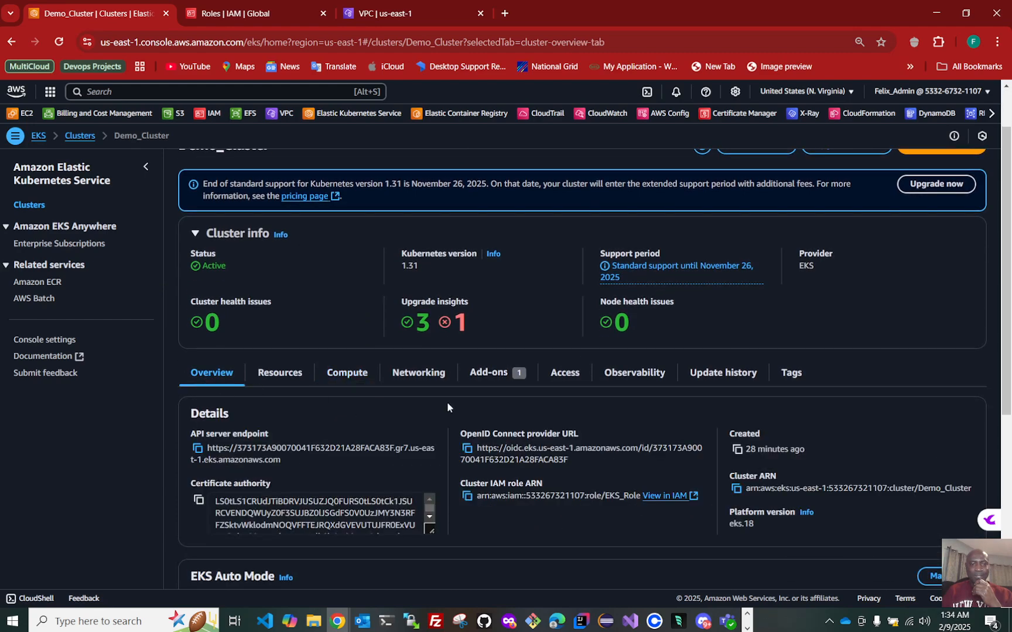
scroll(447, 401, "down", 3)
scroll(448, 401, "up", 3)
scroll(448, 400, "down", 1)
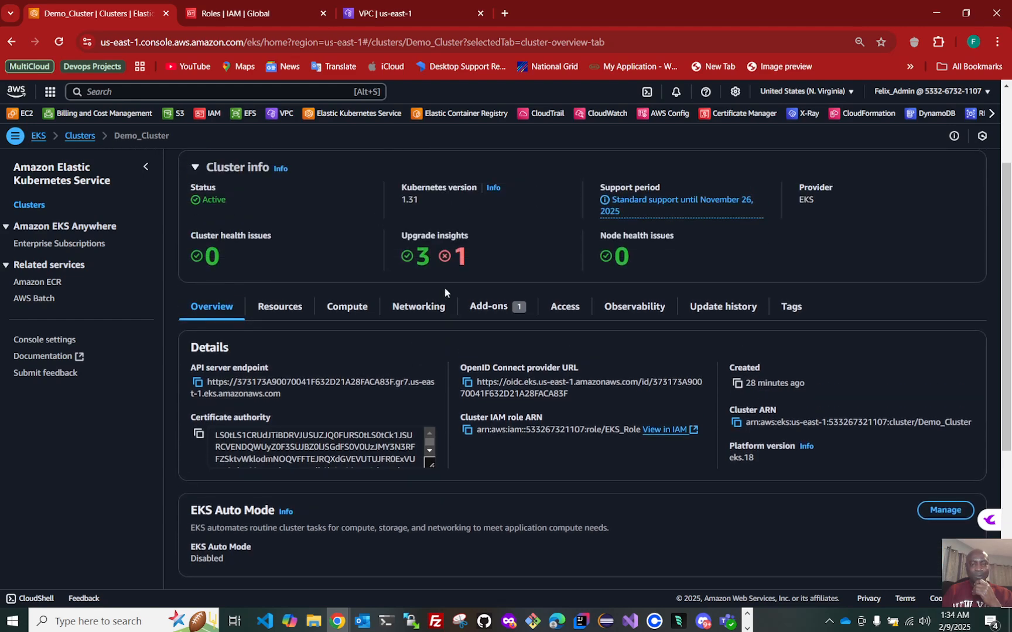
scroll(461, 329, "up", 2)
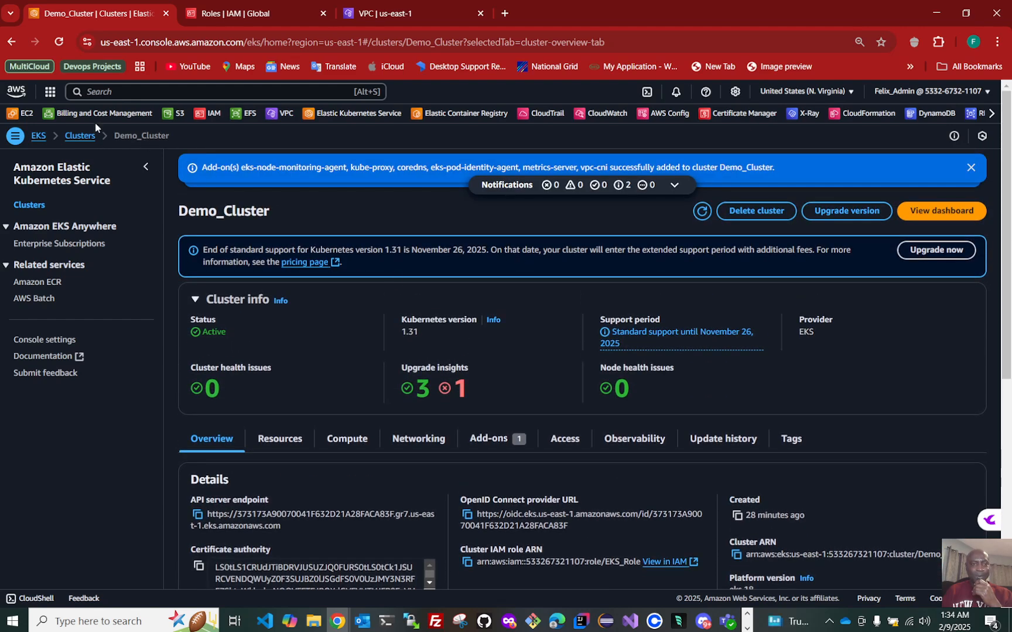
- Reopen Demo_Cluster from the cluster list and display the pods among its resources
left_click(80, 138)
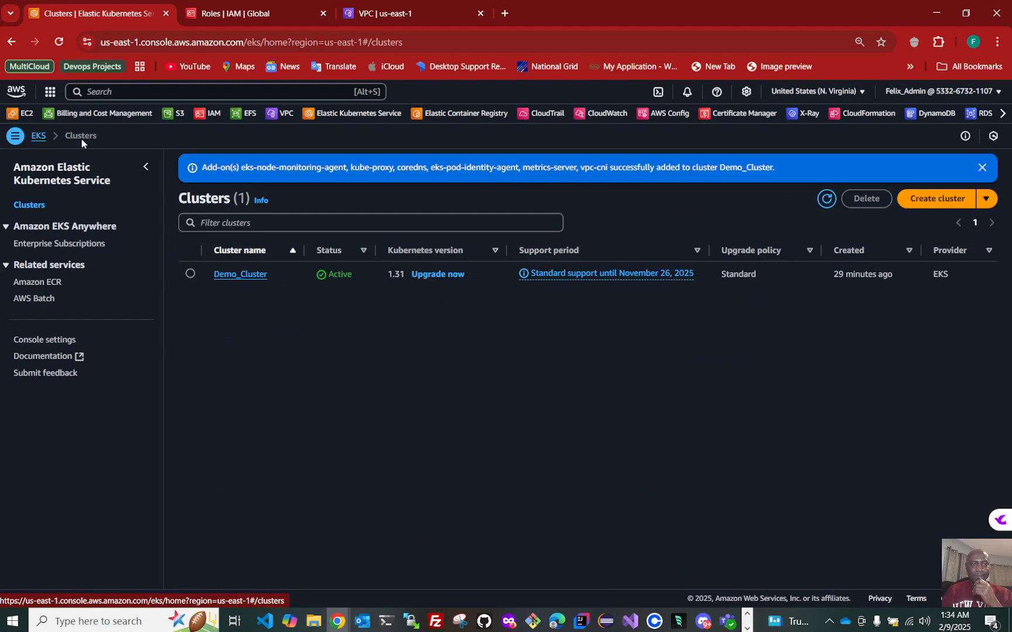
left_click(250, 274)
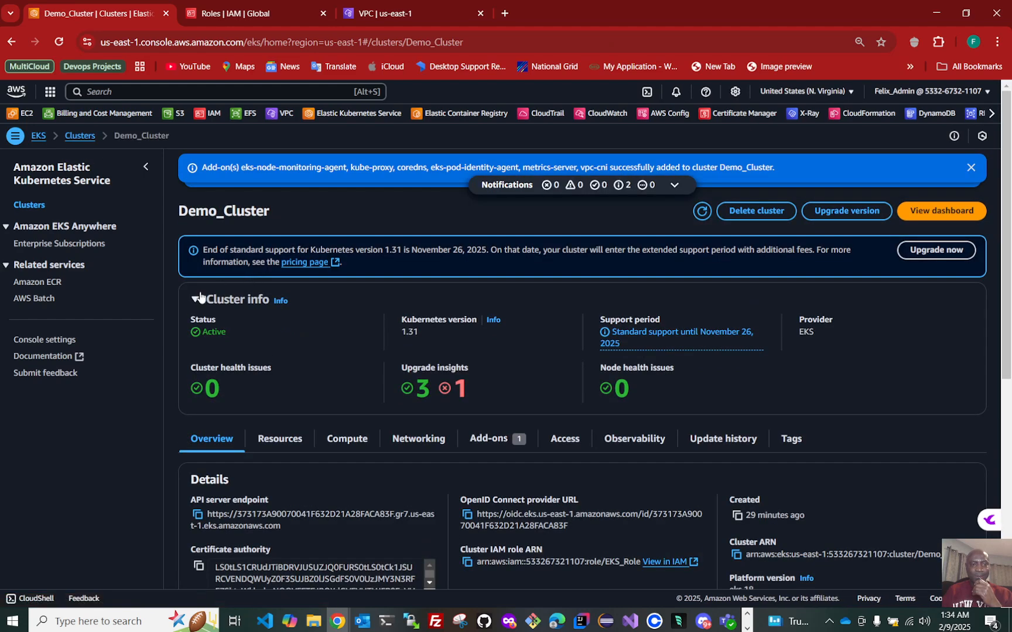
scroll(359, 448, "down", 1)
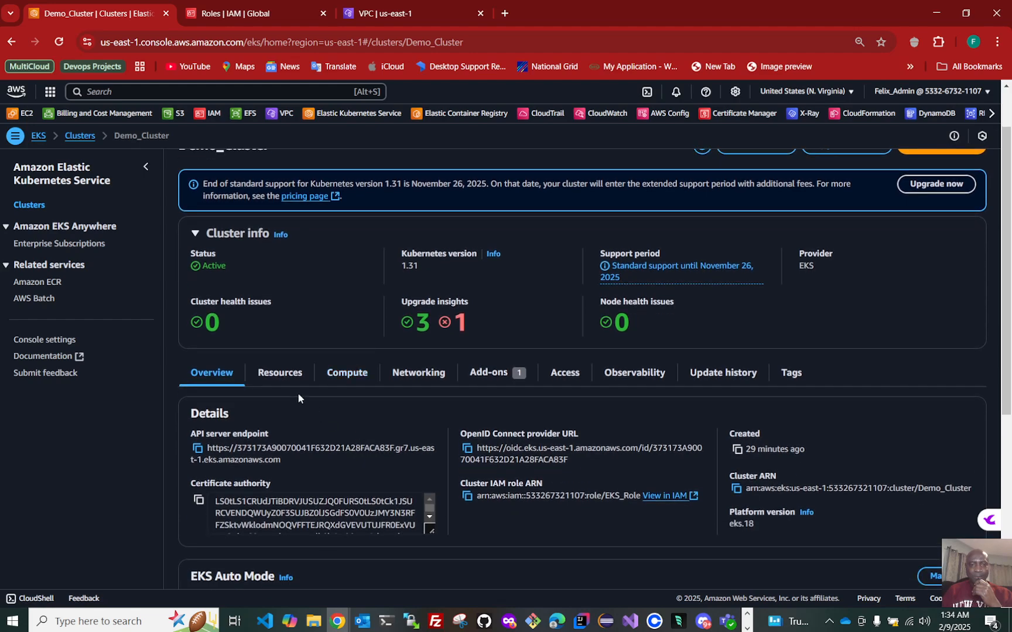
left_click(280, 375)
scroll(298, 449, "down", 2)
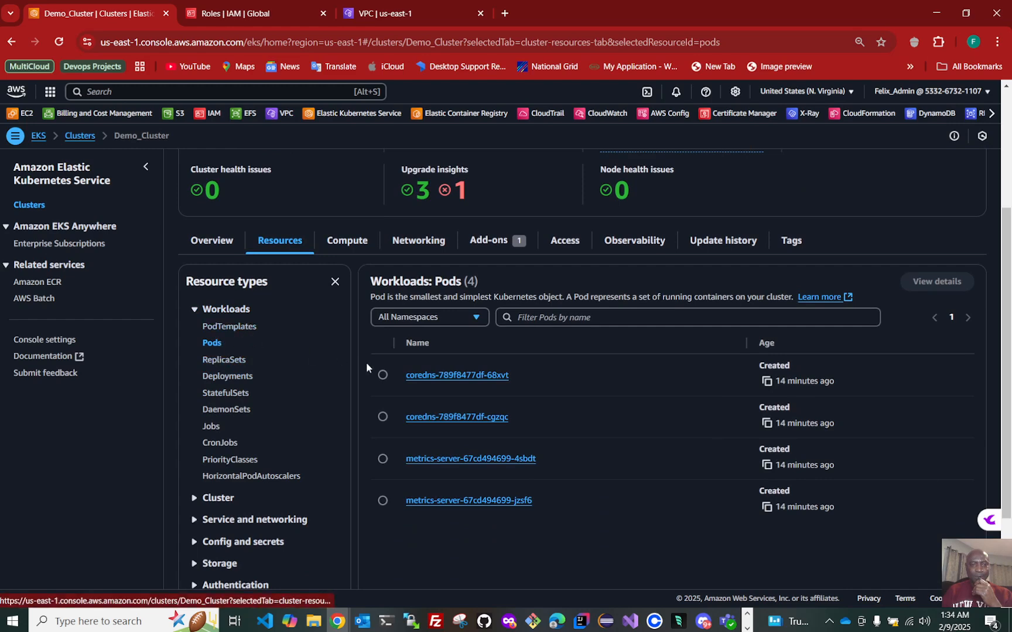
- Inspect the Deployments workloads and the Nodes under the Cluster resource types
left_click(214, 379)
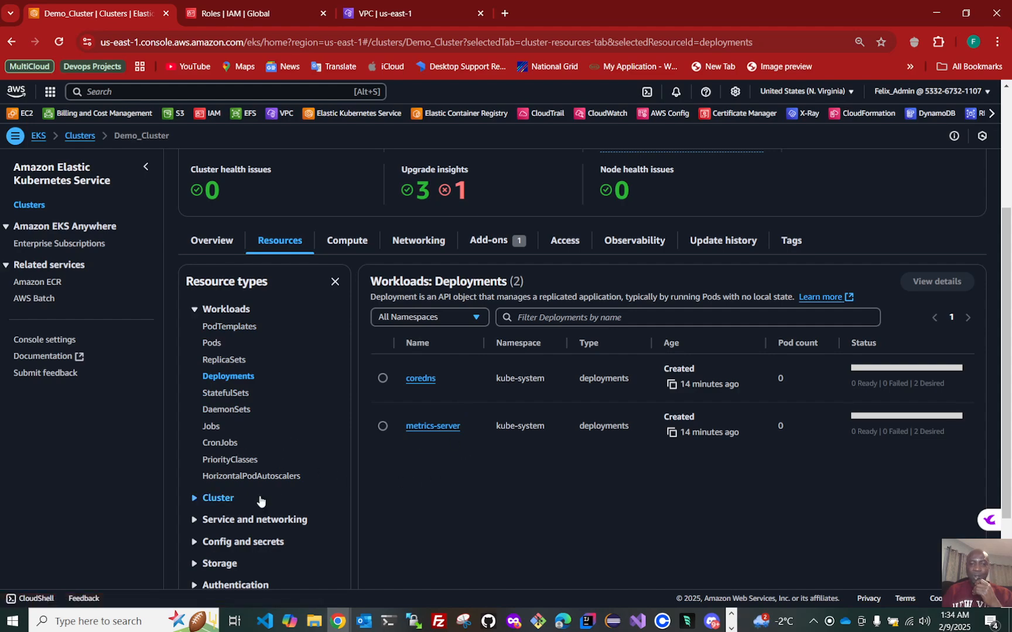
left_click(192, 502)
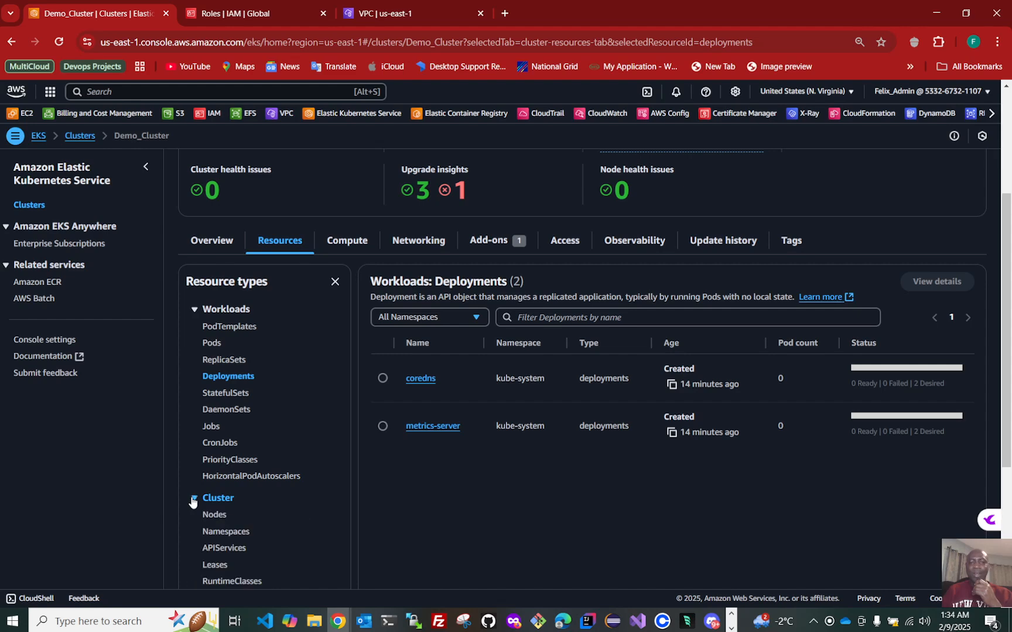
left_click(214, 514)
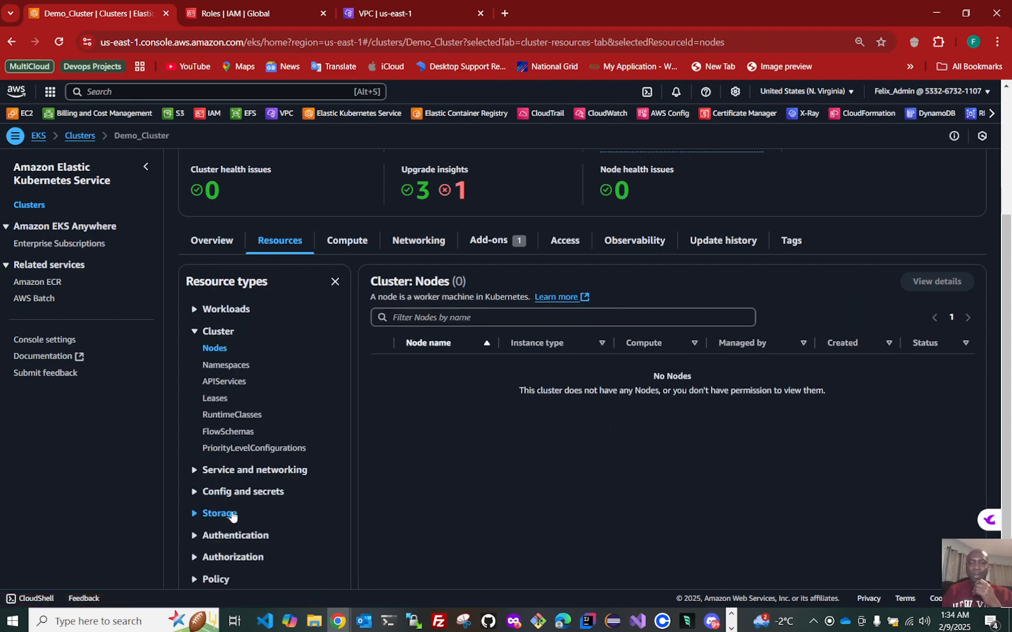